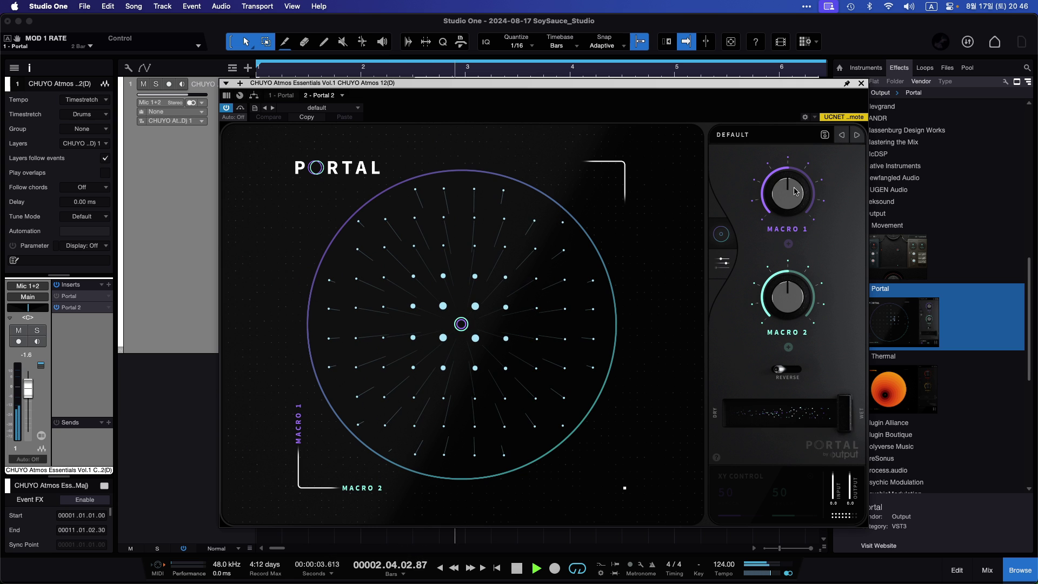
Adjust Macro 1 and Macro 2, moving the XY control point to 62 and 77 percent.
left_click_drag(794, 191, 806, 152)
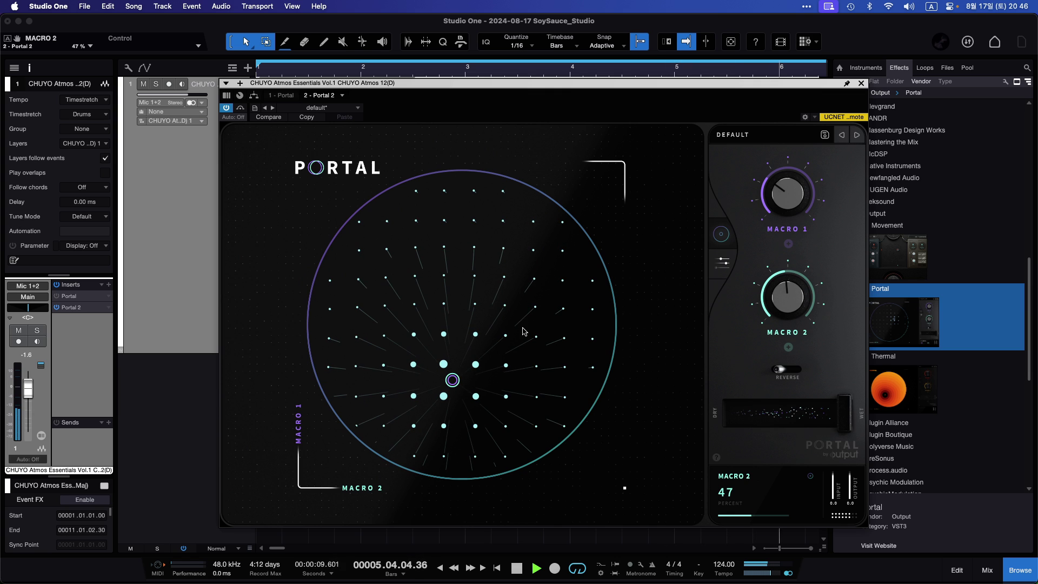
left_click_drag(451, 381, 488, 337)
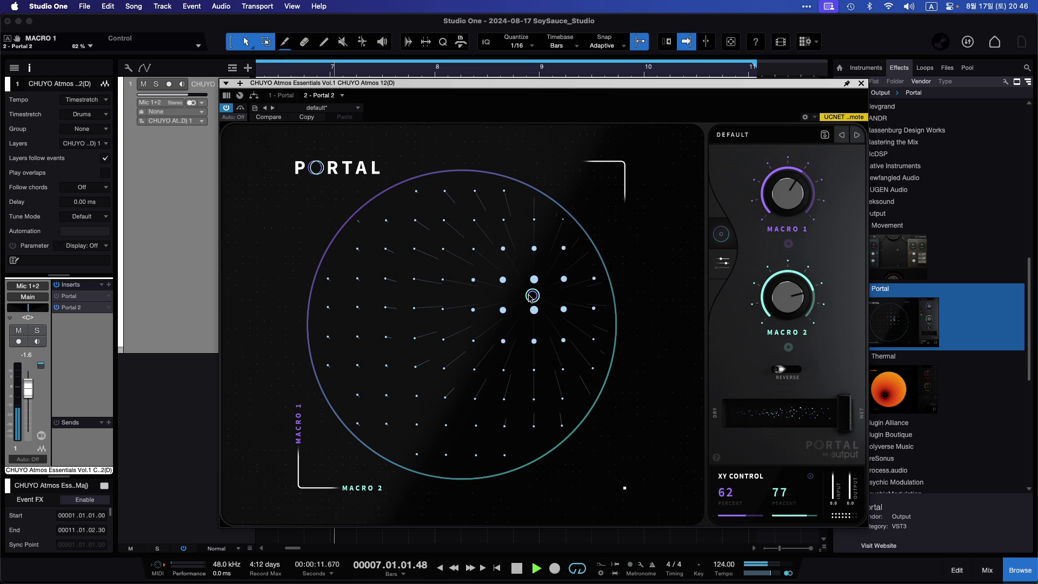
Try the dry/wet mix at 0 and back at 100 percent, and test the input and output levels, returning both to 0.0 dB.
left_click_drag(847, 419, 737, 427)
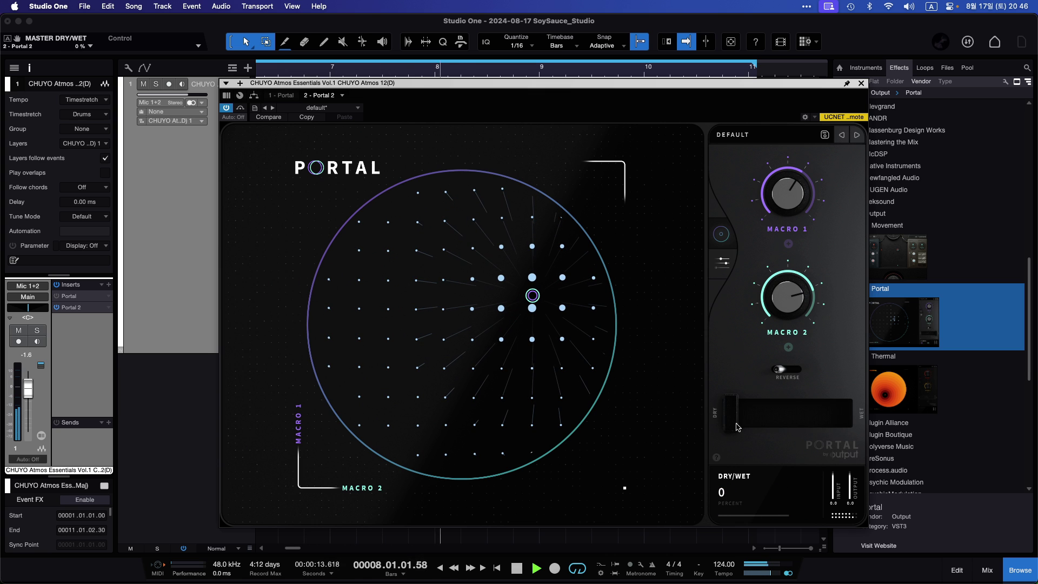
left_click_drag(820, 426, 892, 423)
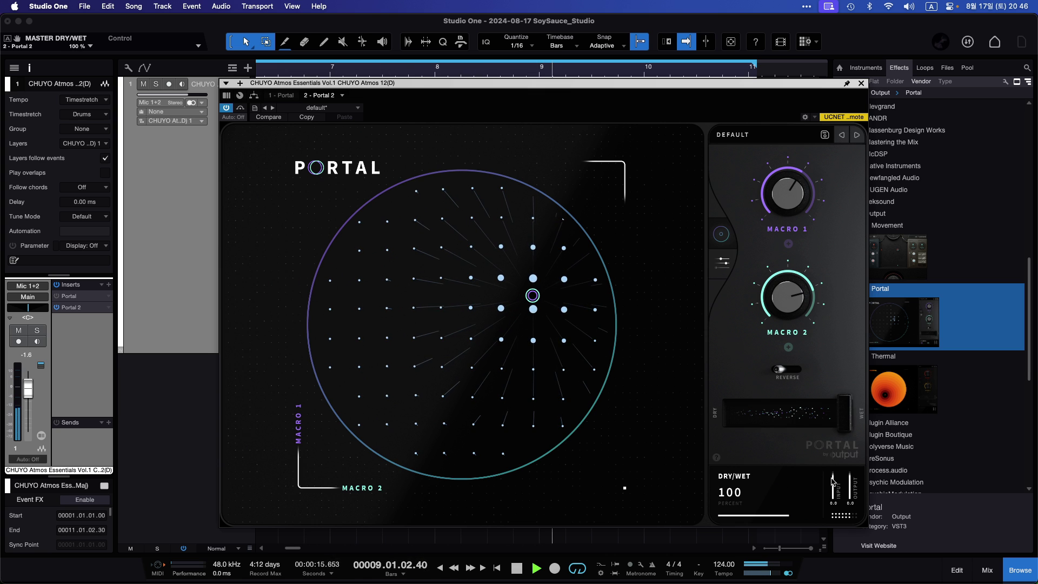
mouse_move(832, 494)
left_mouse_down()
mouse_move(833, 507)
mouse_move(834, 481)
left_mouse_up()
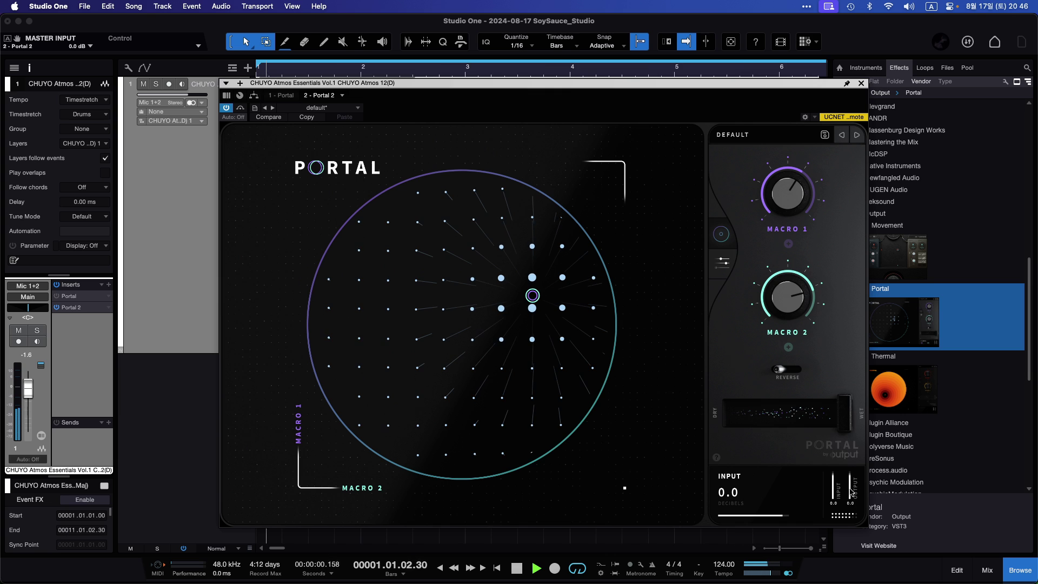
left_click_drag(851, 485, 850, 503)
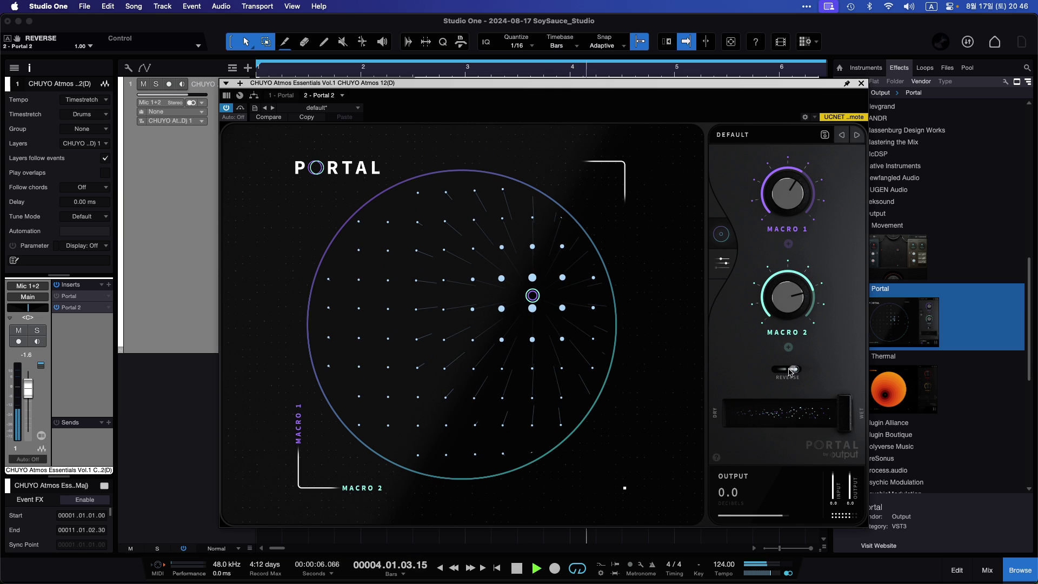
Open the advanced grain controls and set the stretch speed to Freeze, the density to 1/16 T and the size to 4:1.
left_click(723, 263)
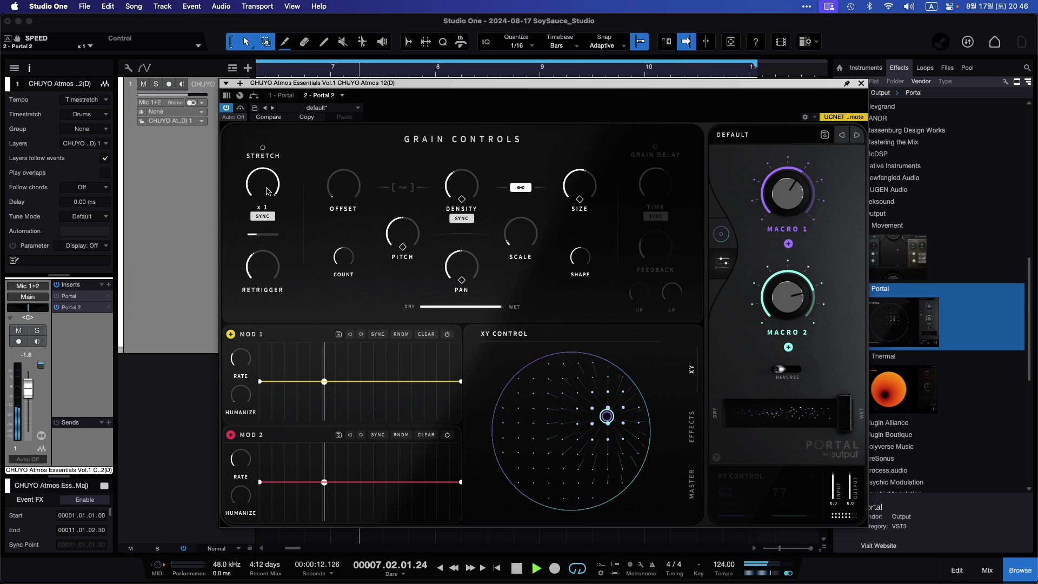
left_click_drag(268, 191, 246, 285)
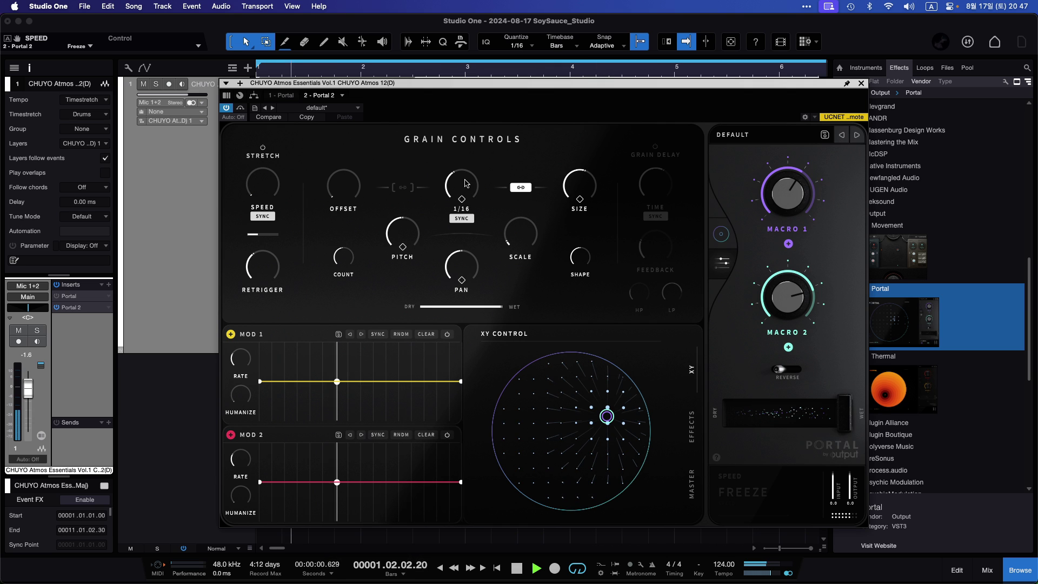
mouse_move(466, 189)
left_mouse_down()
mouse_move(468, 170)
mouse_move(460, 224)
mouse_move(464, 174)
left_mouse_up()
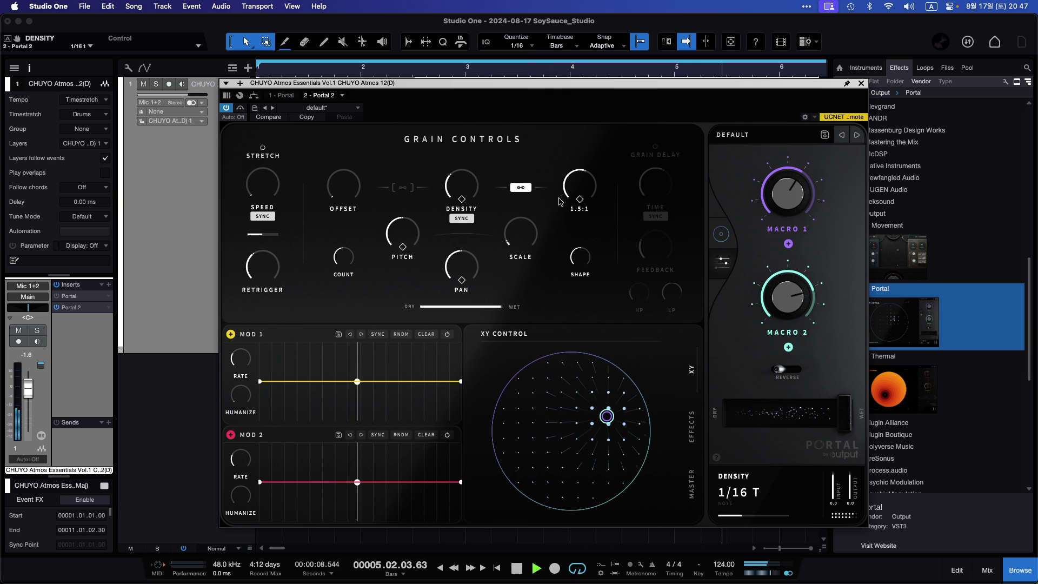
left_click_drag(579, 190, 581, 155)
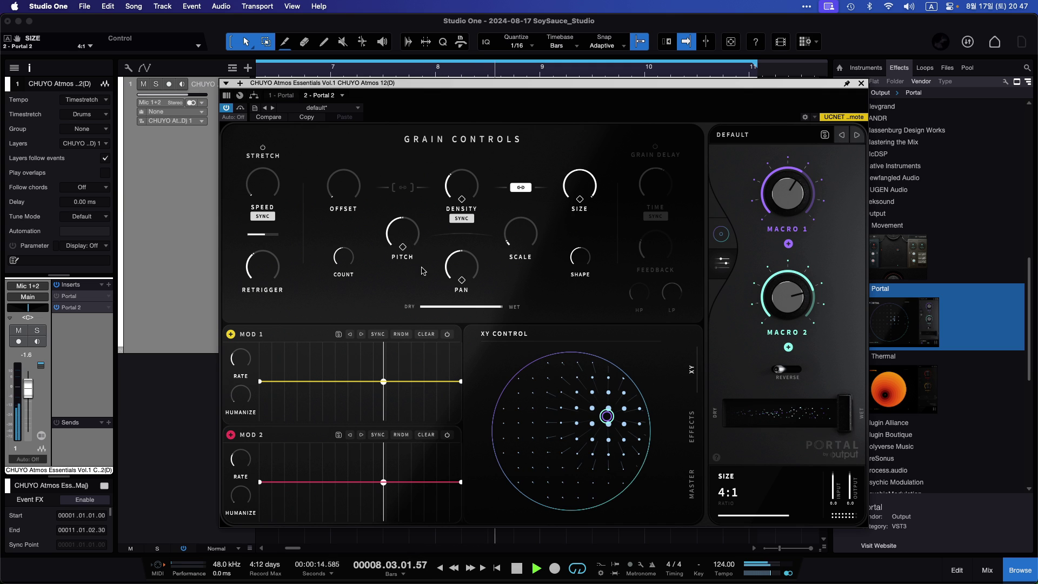
Lower the grain pitch to -9 steps and set its scale to Fifths.
left_click_drag(406, 234, 391, 273)
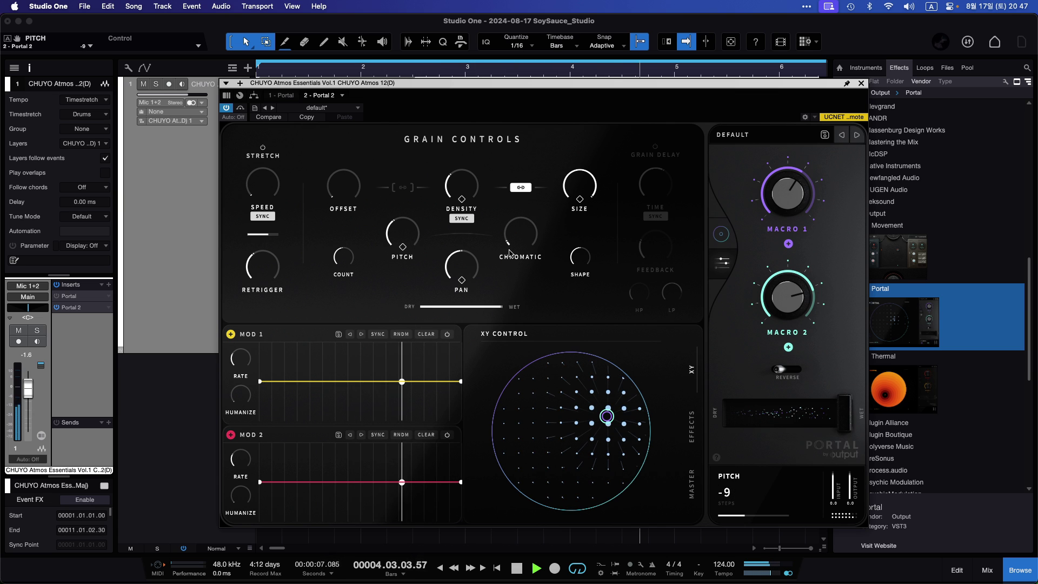
left_click_drag(509, 253, 520, 242)
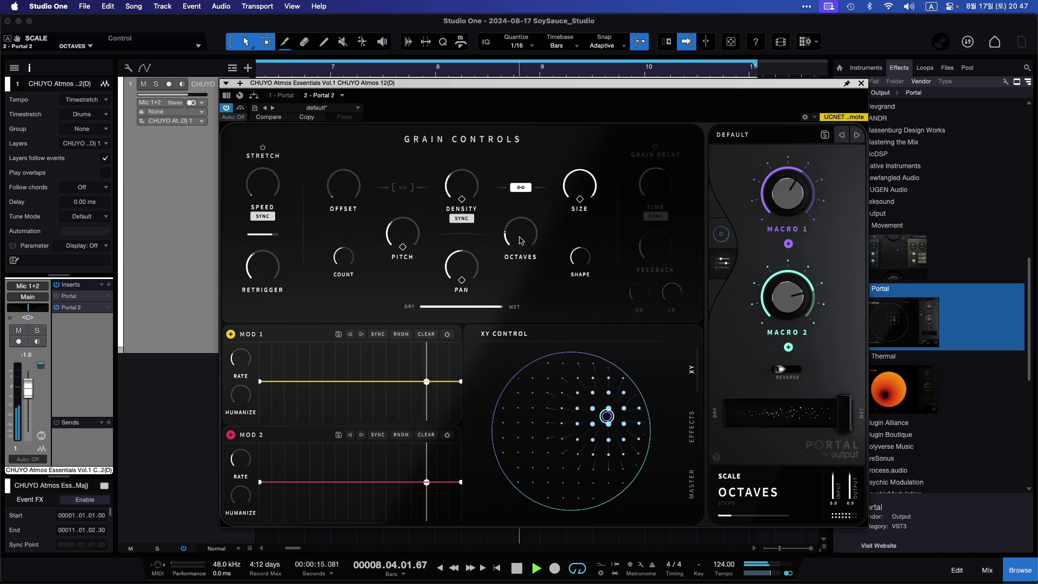
left_click_drag(519, 238, 523, 245)
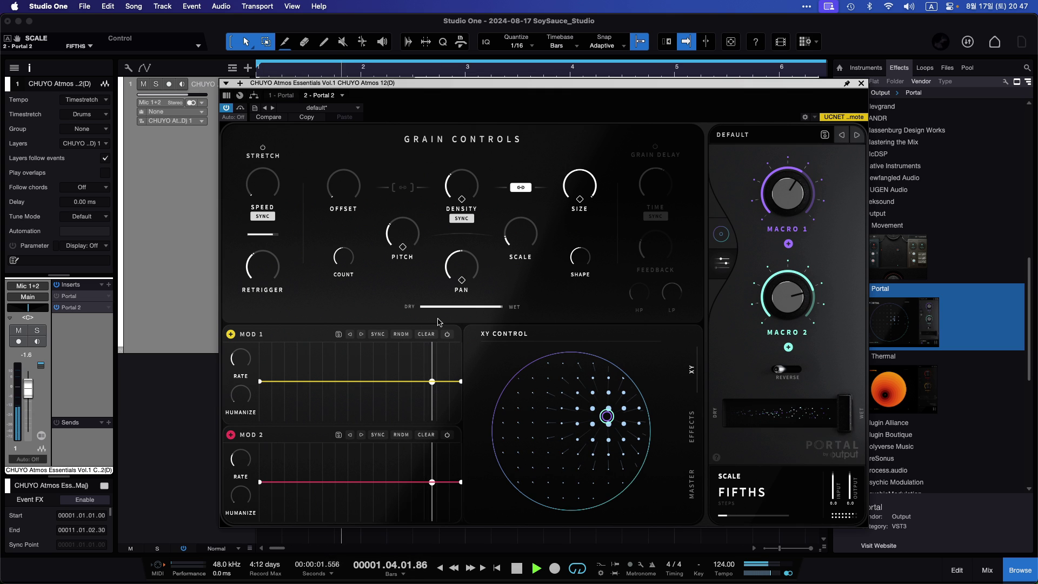
Enable the grain delay, lower its time and set its feedback to 49 percent.
left_click(655, 147)
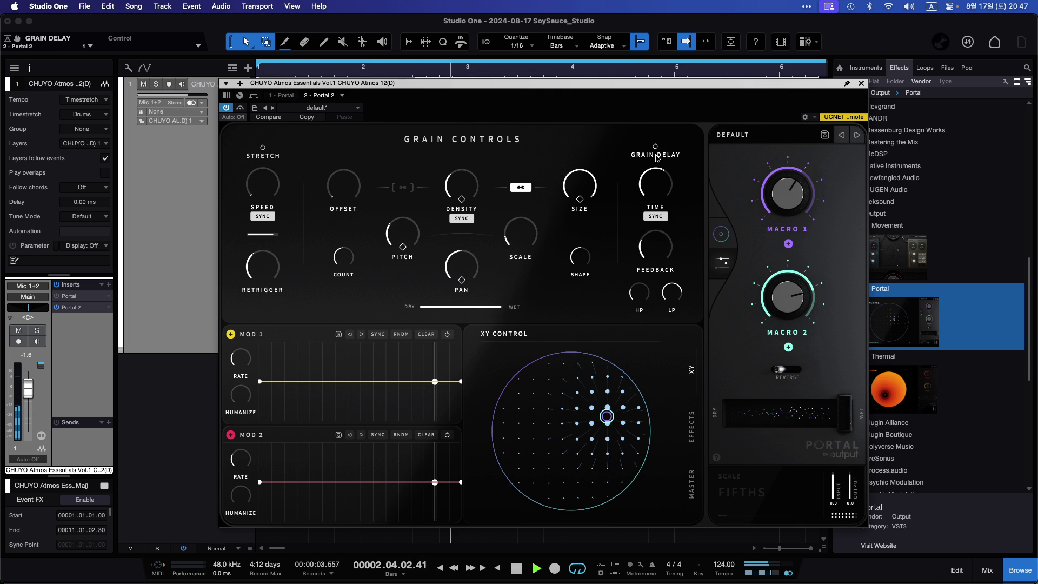
left_click_drag(657, 181, 669, 220)
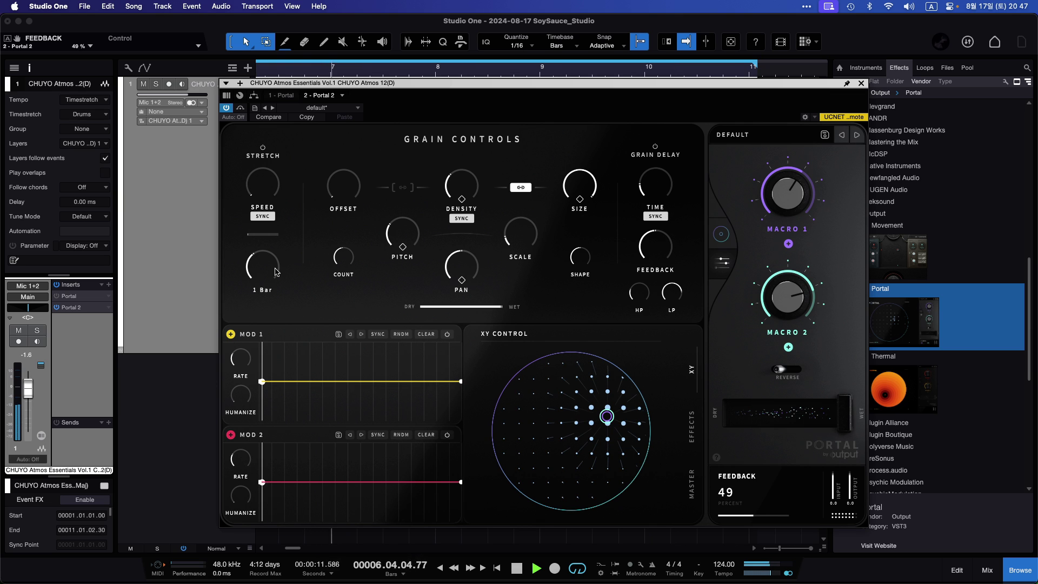
Set the grain retrigger to a 1/4 note.
left_click_drag(276, 271, 276, 267)
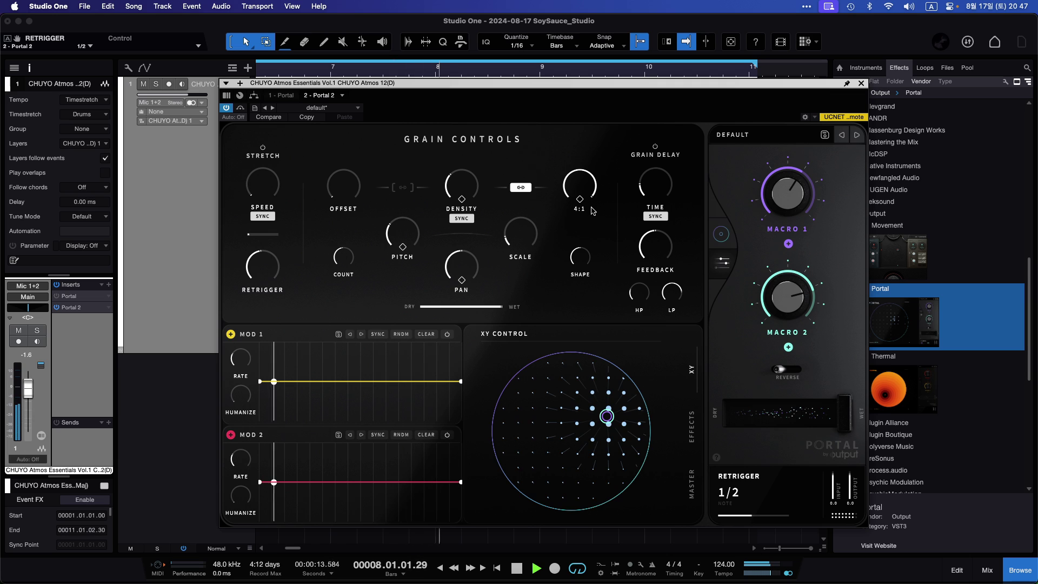
left_click_drag(261, 266, 270, 256)
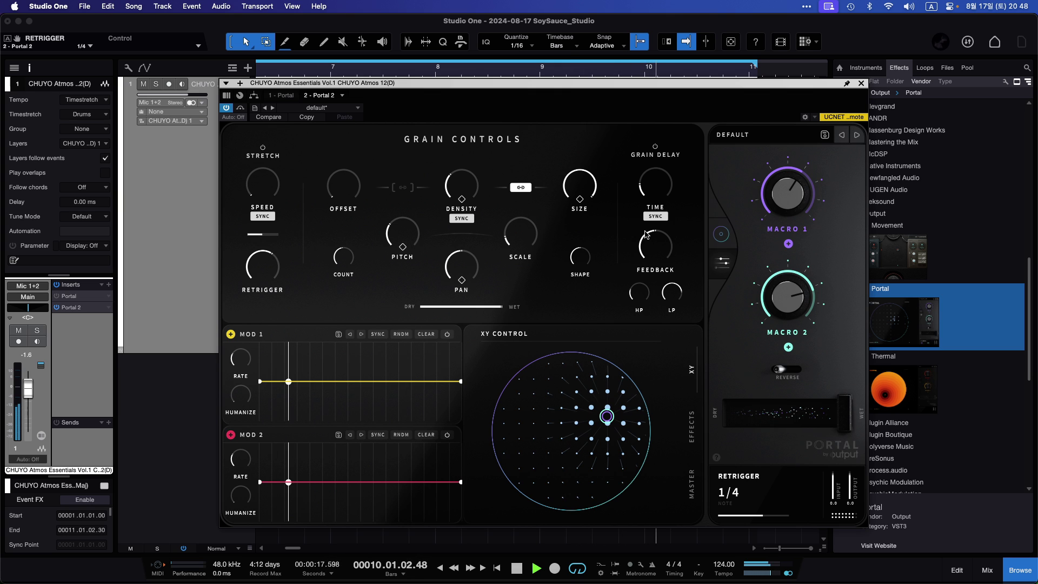
Reduce the grain delay feedback to 19 percent and disable the grain delay.
left_click_drag(649, 250, 644, 281)
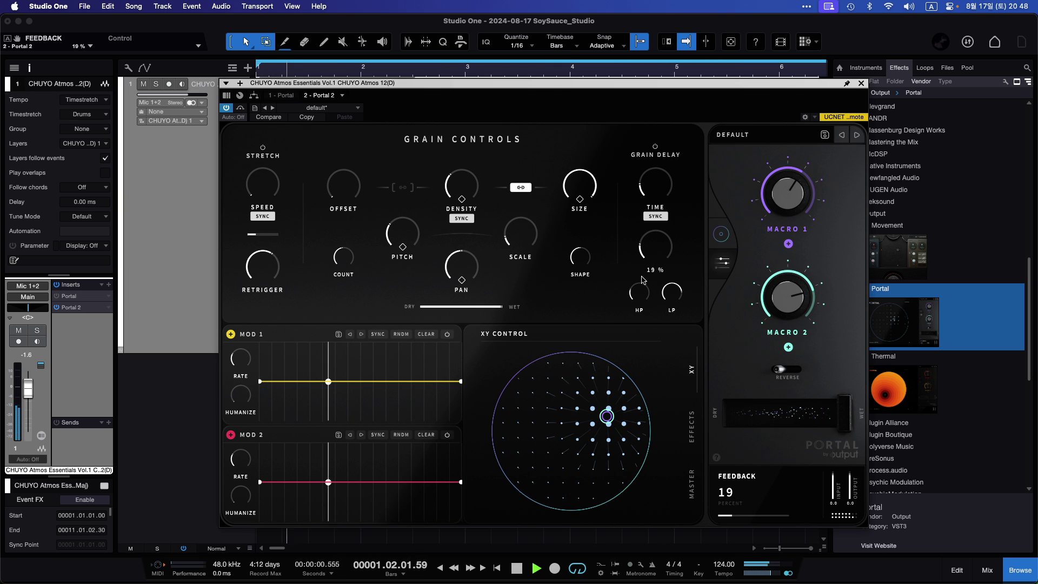
left_click(656, 148)
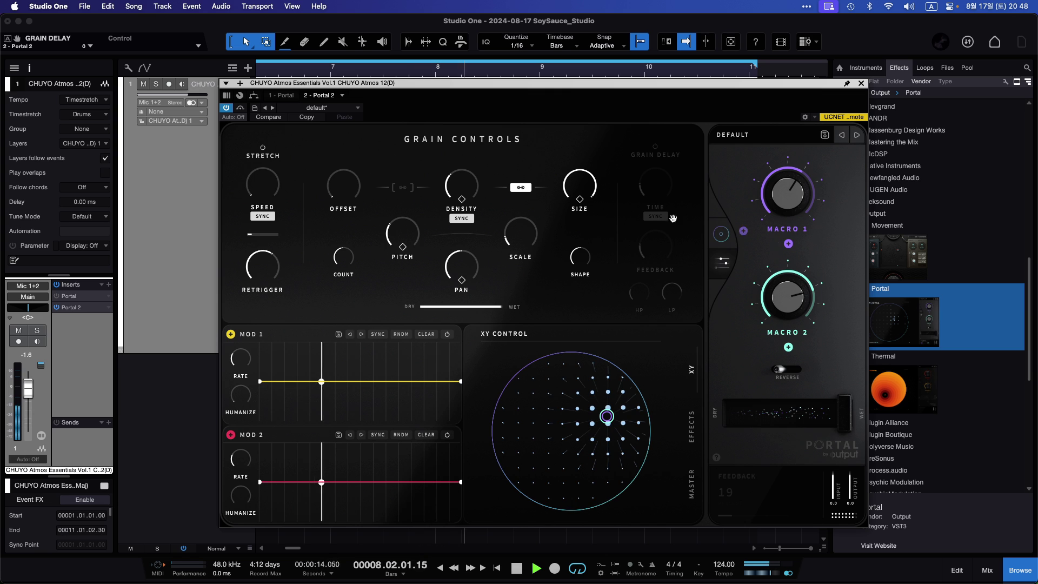
Assign Macro 1 to the grain density at +100 modulation depth and sweep Macro 1 from 0 to 43 percent.
mouse_move(477, 173)
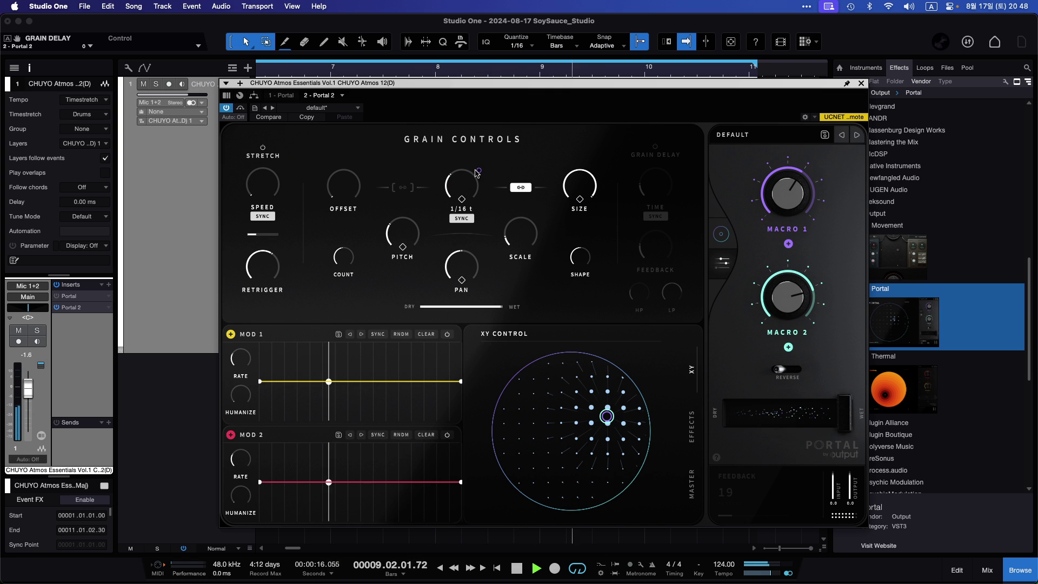
left_click_drag(478, 171, 503, 104)
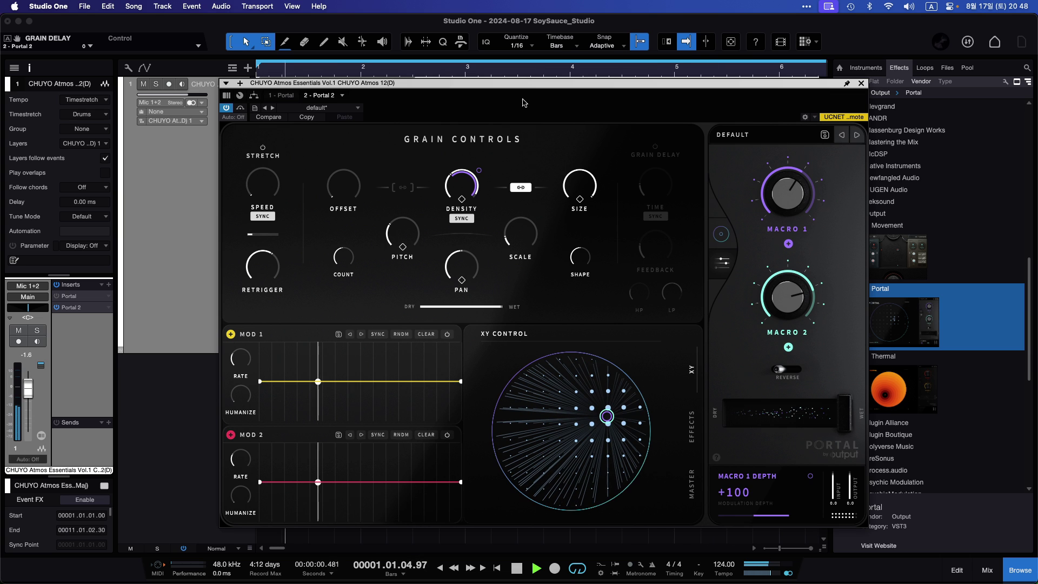
left_click_drag(787, 193, 764, 273)
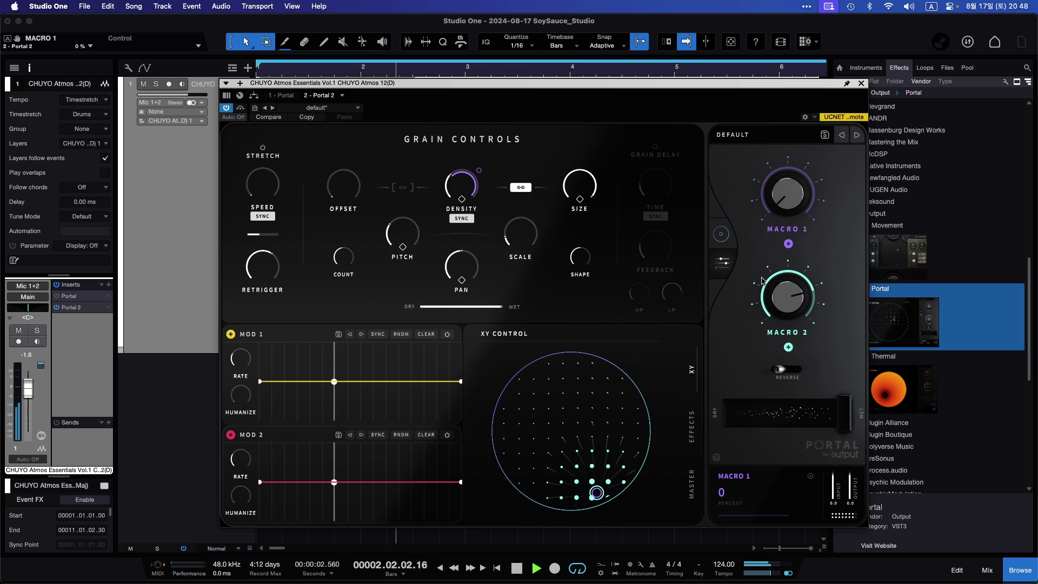
left_click_drag(786, 202, 793, 152)
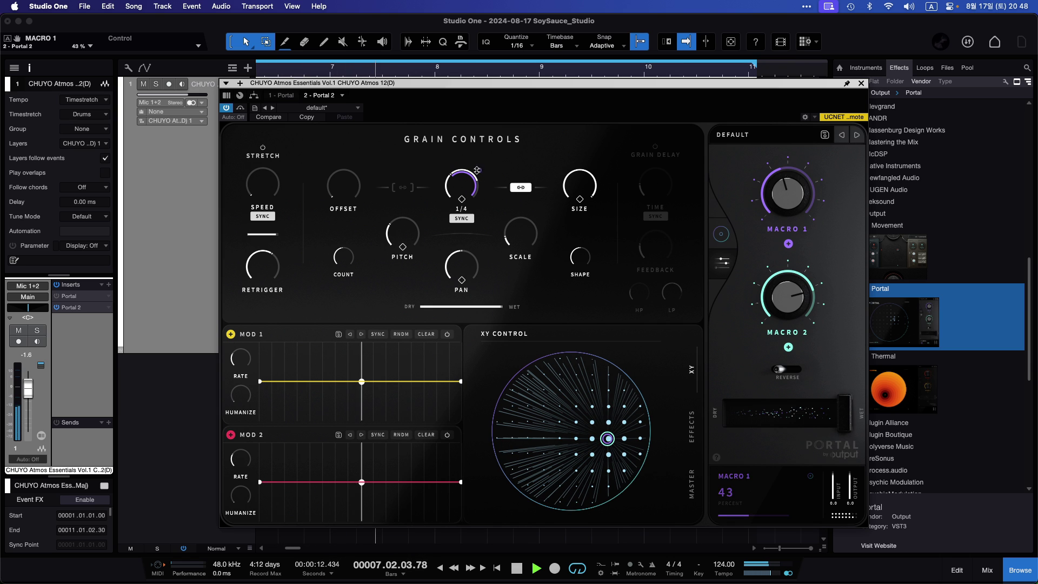
Invert the Macro 1 modulation depth on density to -100, raise Macro 1 to 100 percent and set the density to 1/16.
left_click_drag(479, 172, 479, 227)
left_click_drag(794, 195, 820, 123)
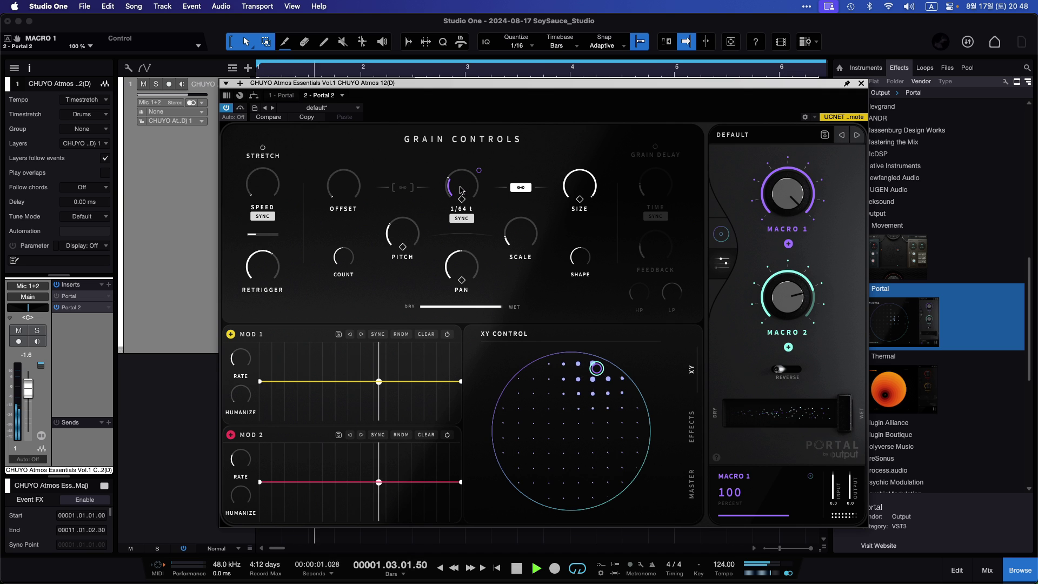
left_click_drag(461, 189, 483, 185)
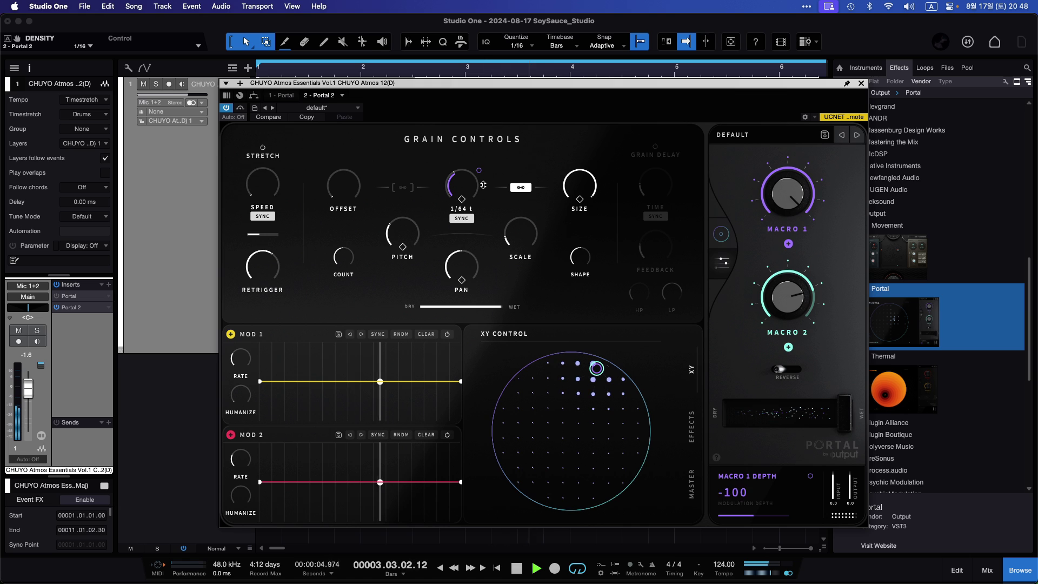
Try the Macro 1 depth on density at -1, make it strongly negative again, and set Macro 1 to 39 percent.
mouse_move(492, 136)
left_mouse_down()
mouse_move(494, 114)
mouse_move(497, 123)
left_mouse_up()
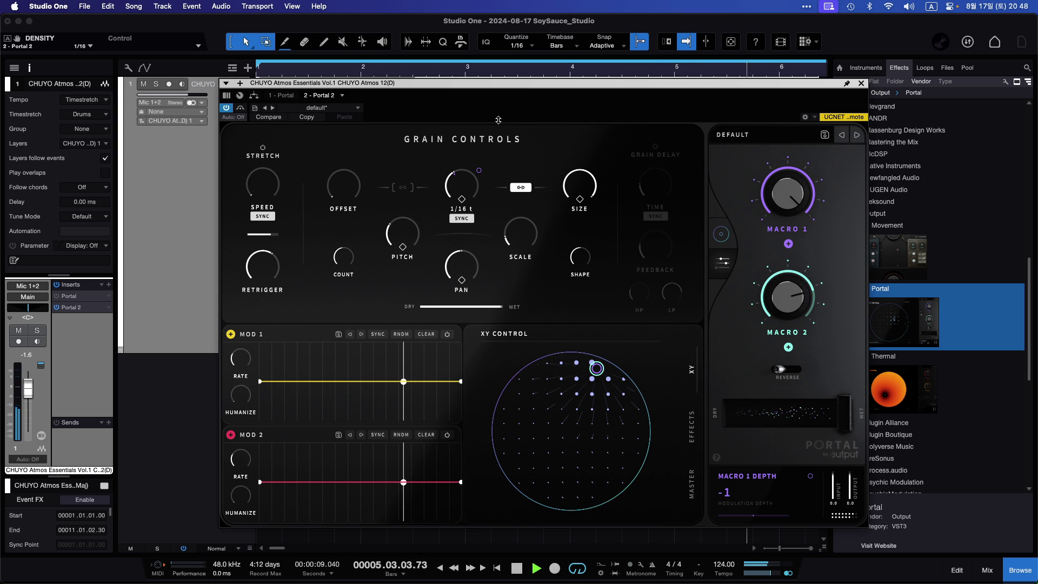
left_click_drag(787, 195, 756, 346)
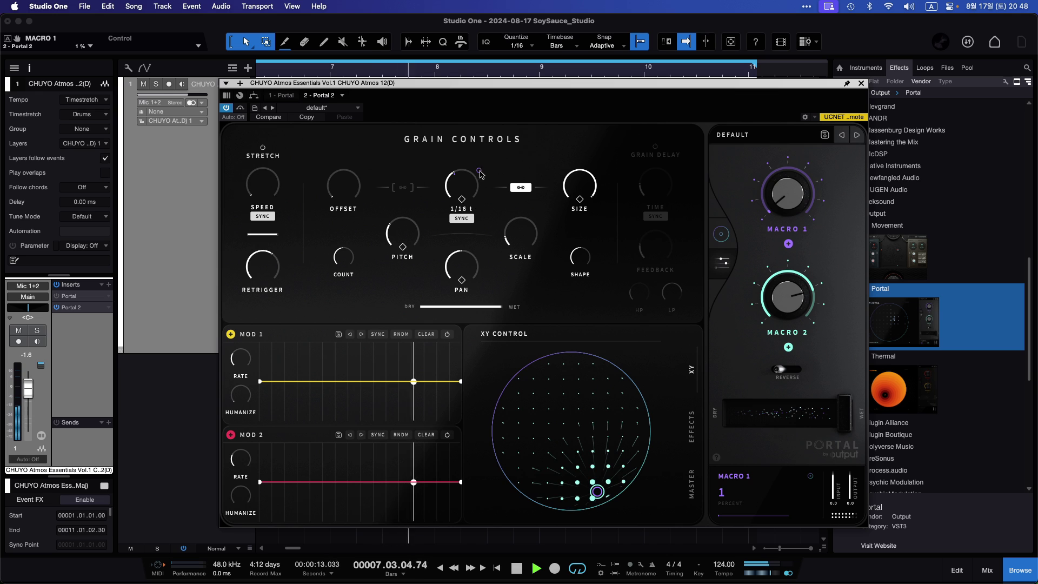
left_click_drag(480, 174, 481, 203)
left_click_drag(781, 194, 817, 160)
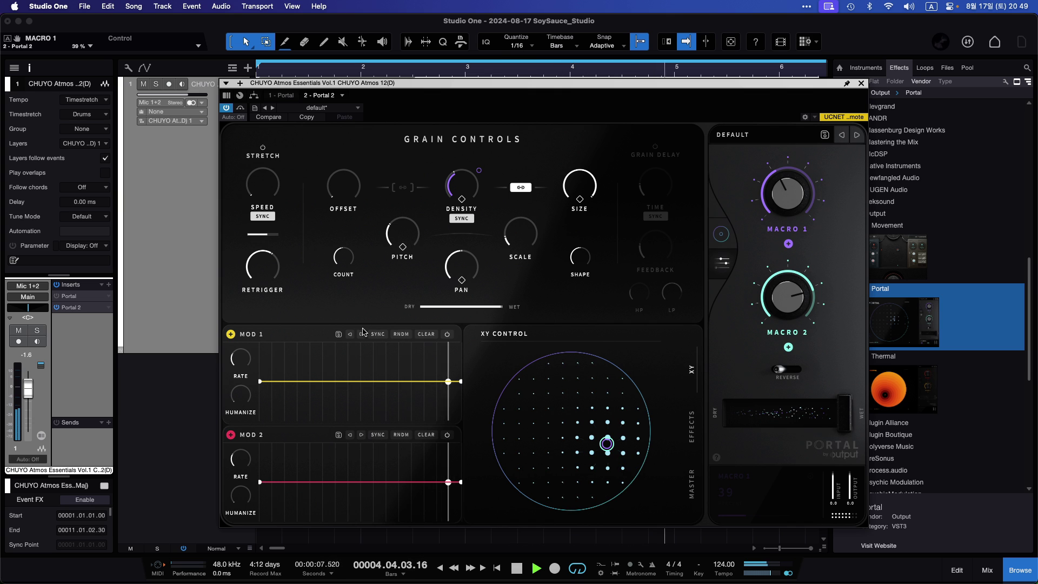
Browse the first modulator's shape presets and load Rhythmic Ramps.
left_click(361, 334)
left_click(362, 334)
left_click(362, 334)
left_click(362, 334)
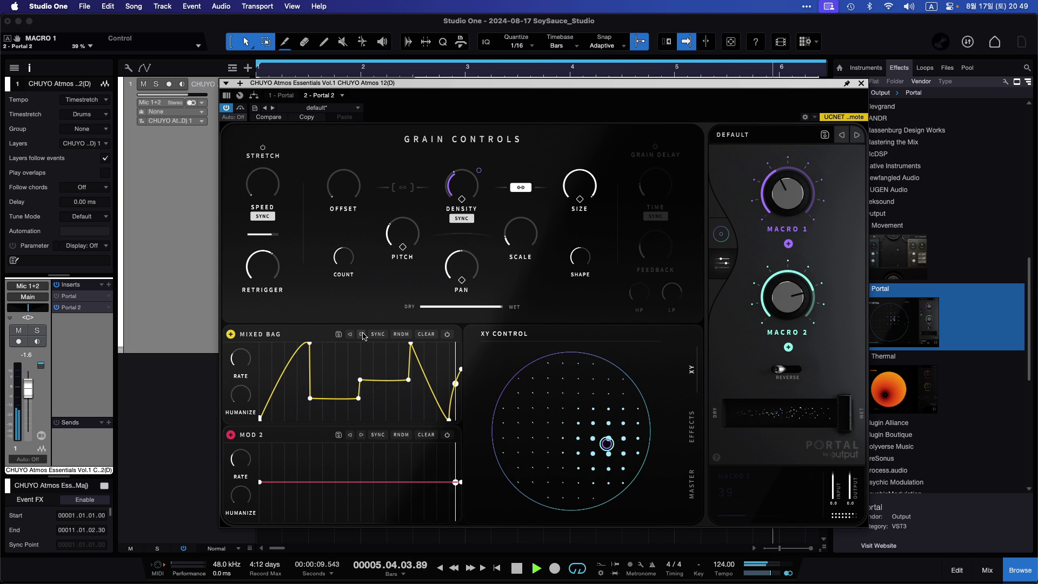
left_click(362, 335)
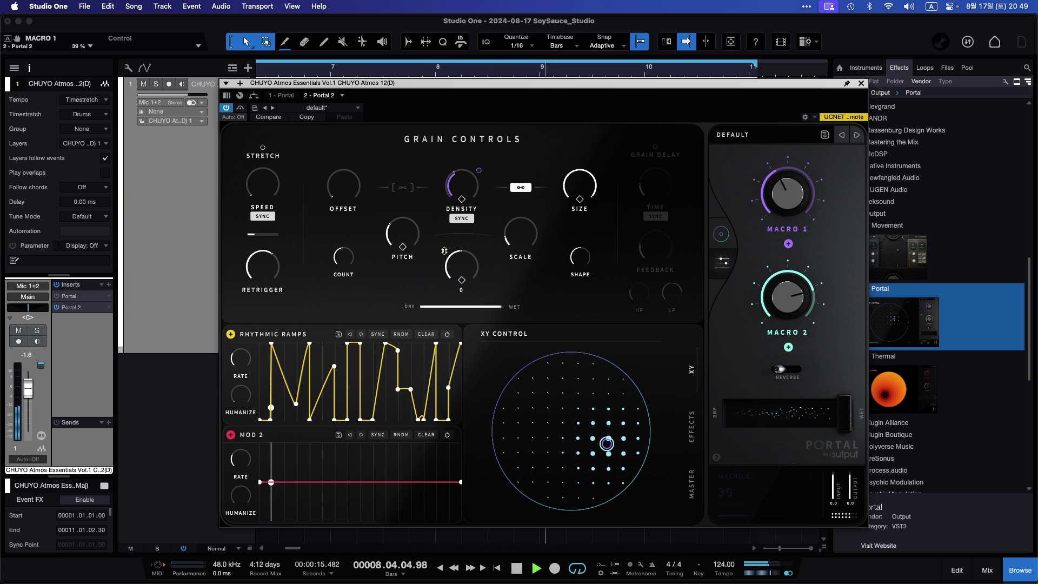
Assign the first modulator to the grain pan at +100 depth and set the pan to -50.
left_click_drag(444, 252, 457, 173)
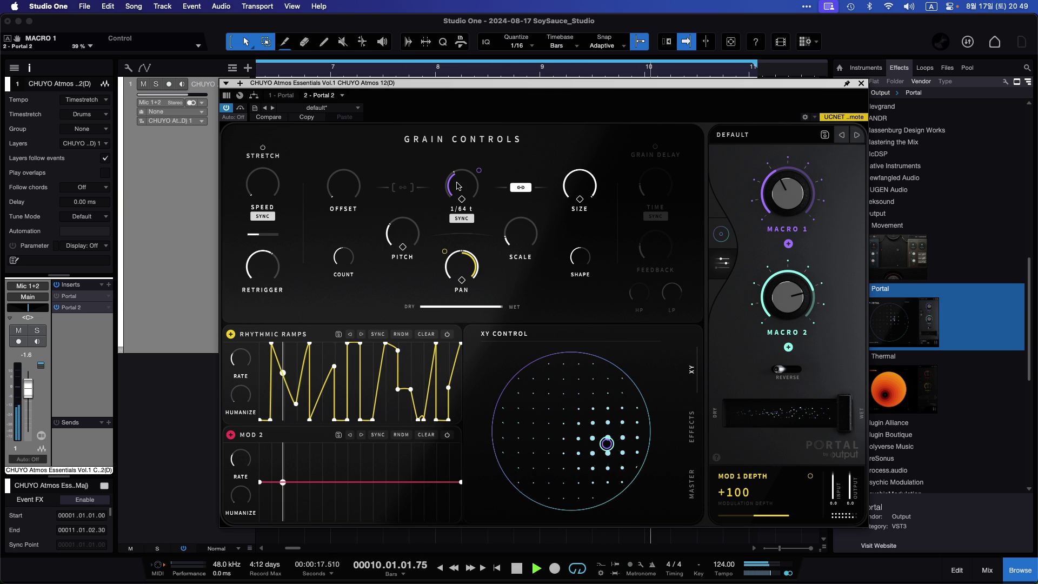
left_click_drag(461, 253, 443, 314)
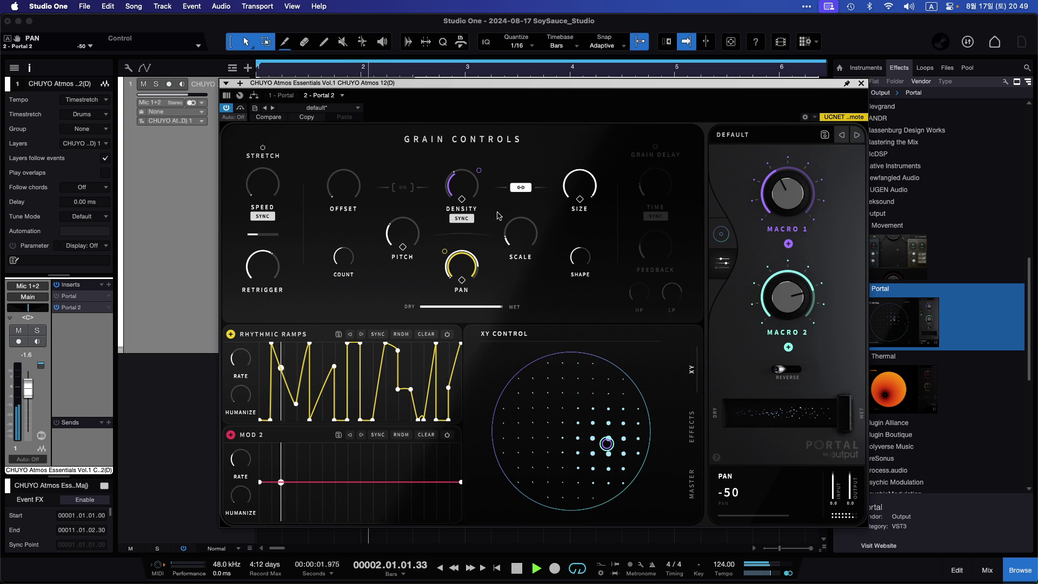
Switch the first modulator to the Stair Steps 01 preset and randomize its shape several times.
left_click(401, 334)
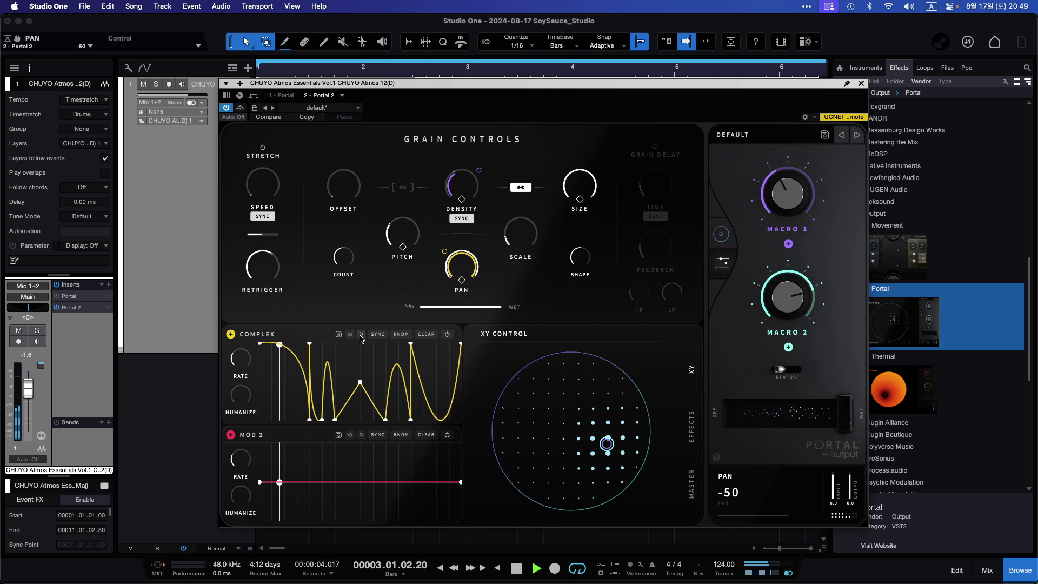
left_click(401, 334)
left_click(403, 336)
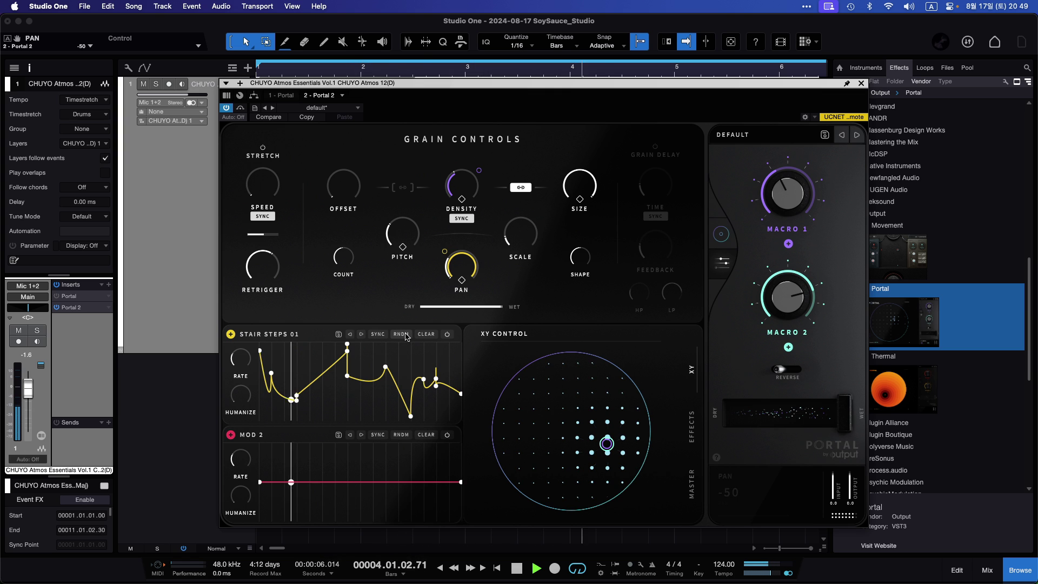
left_click(406, 337)
left_click(407, 337)
left_click(407, 337)
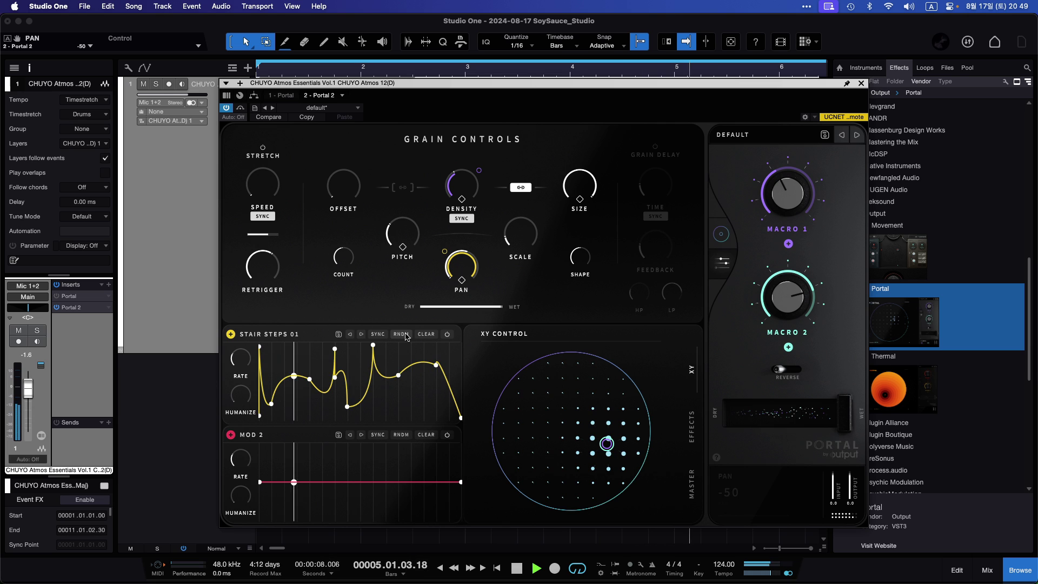
Randomize the first modulator's Stair Steps 01 shape two more times.
left_click(407, 336)
left_click(407, 336)
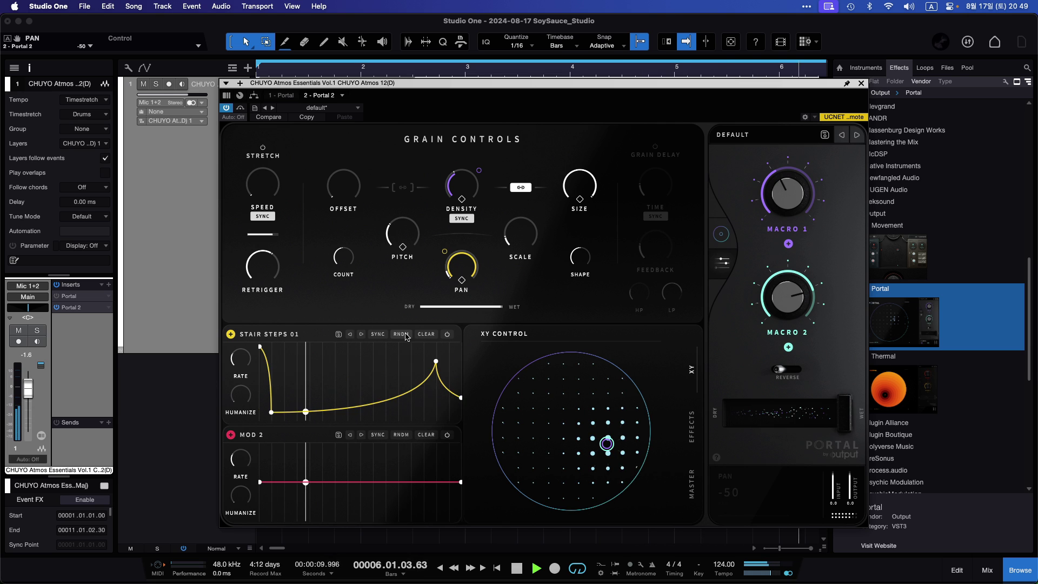
Load Chorus in the first effect slot, enable it and adjust its controls, with feedback at 10 percent.
left_click(691, 427)
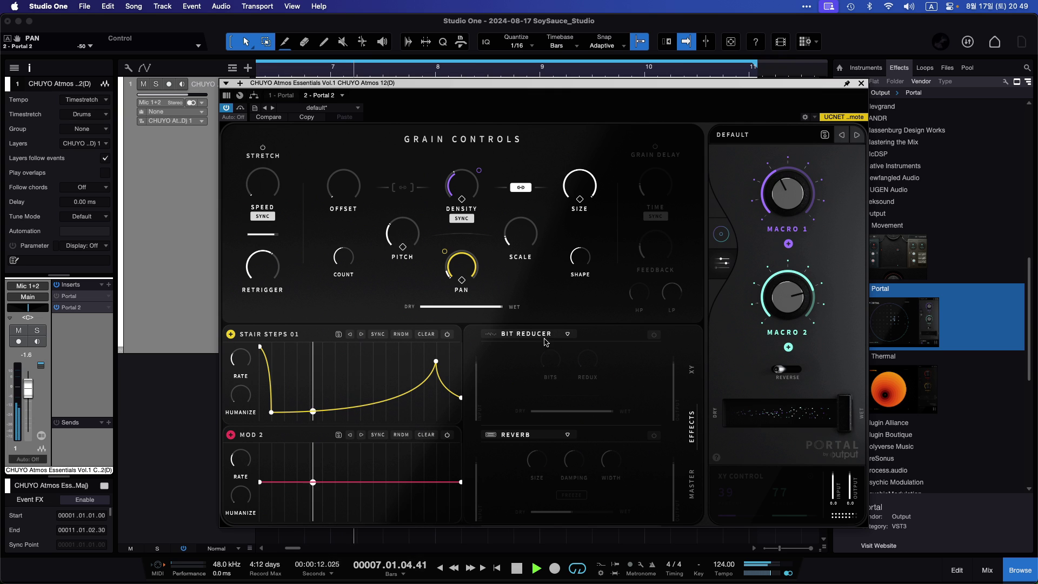
left_click(567, 334)
left_click(535, 354)
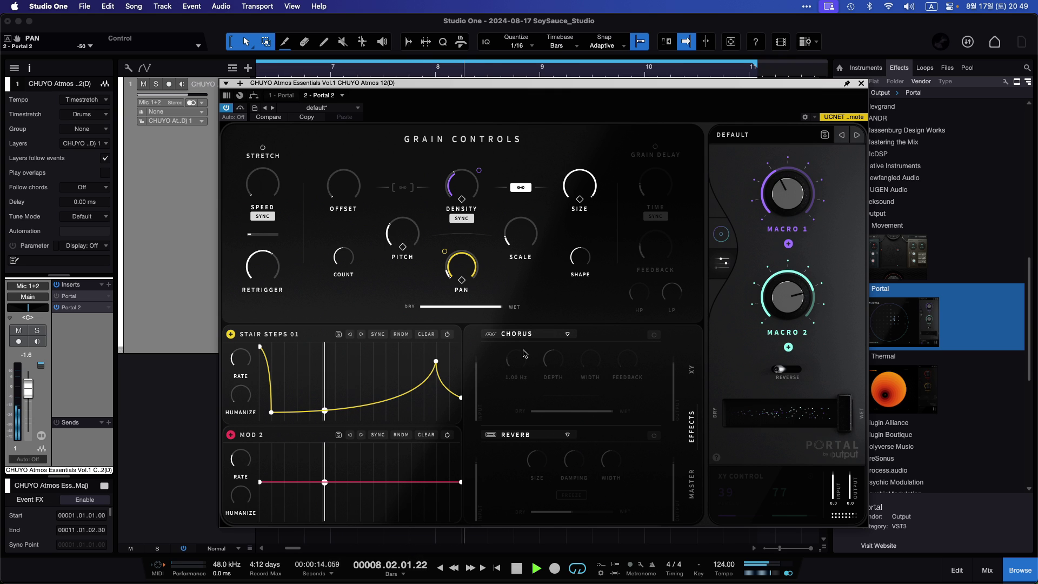
left_click(654, 334)
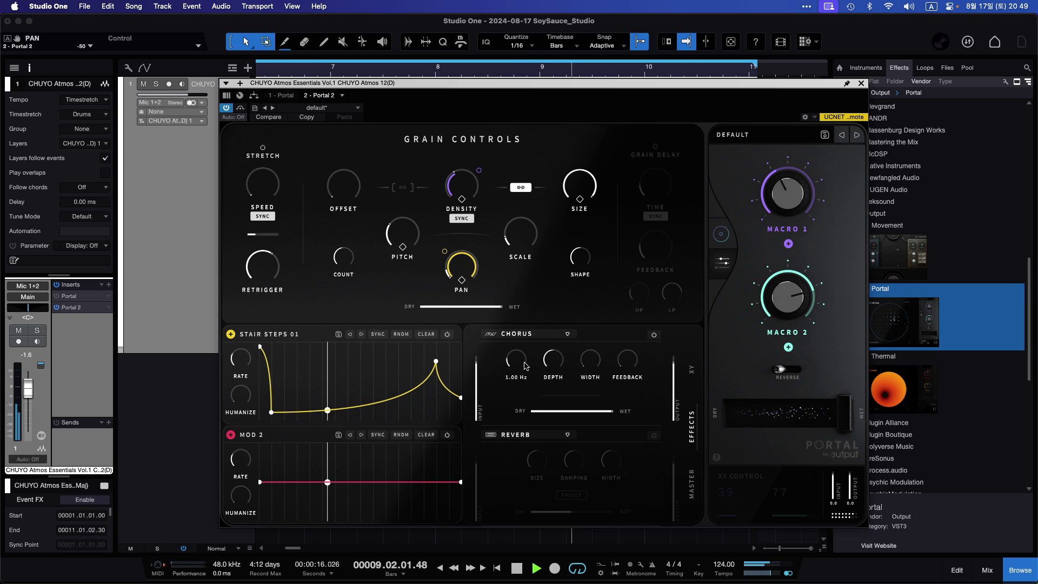
left_click_drag(530, 346, 621, 283)
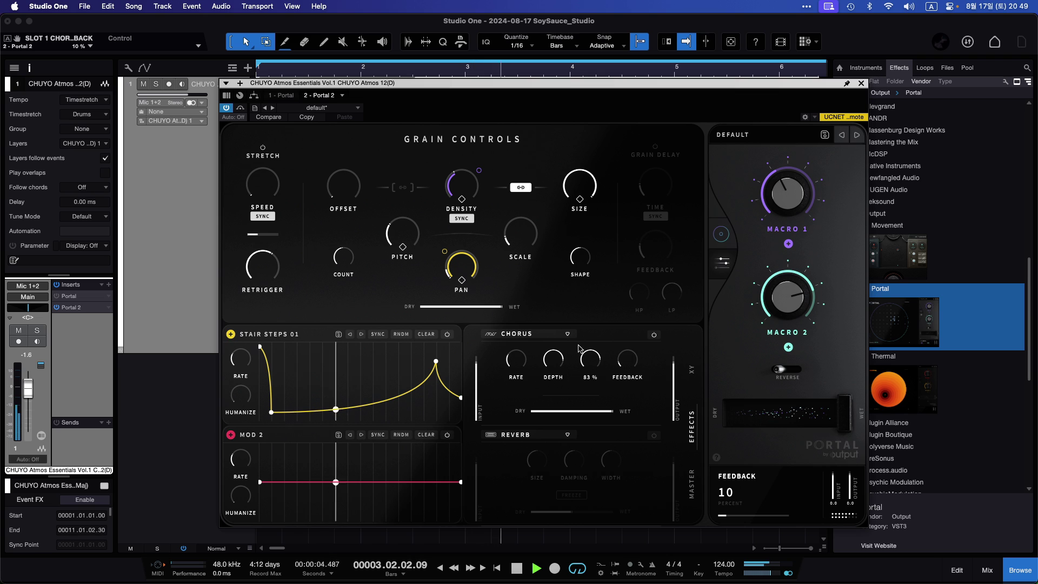
Set the first modulator's rate to 1/4 and browse its shape presets to load Trance Gate 02.
left_click(362, 335)
left_click(362, 334)
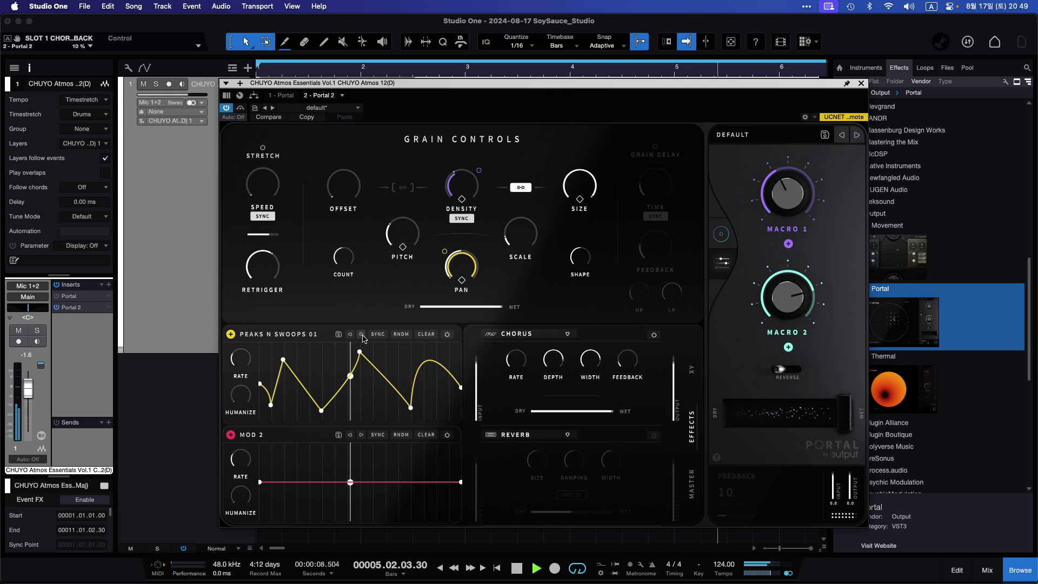
left_click(361, 335)
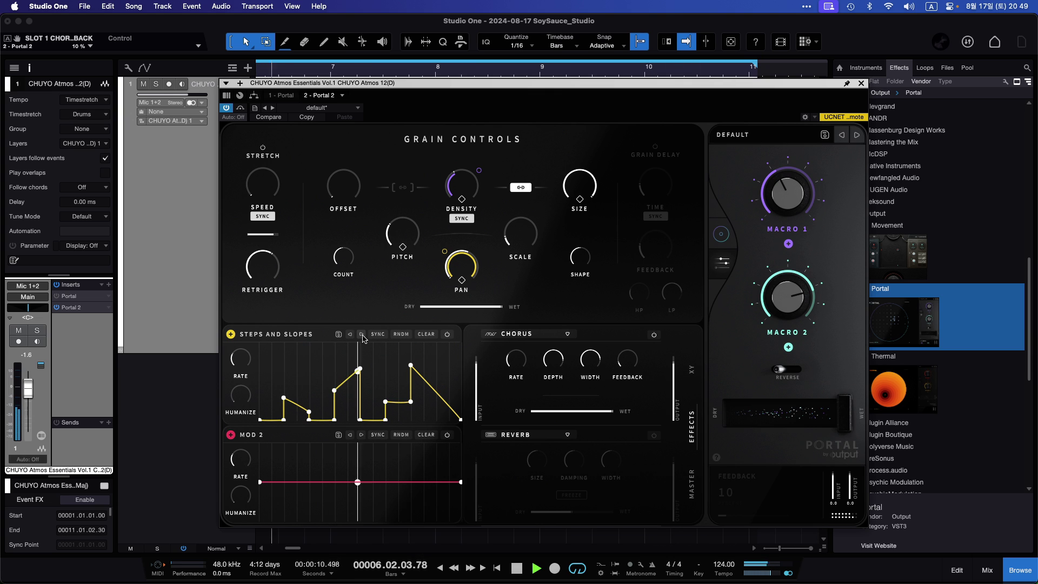
left_click(362, 335)
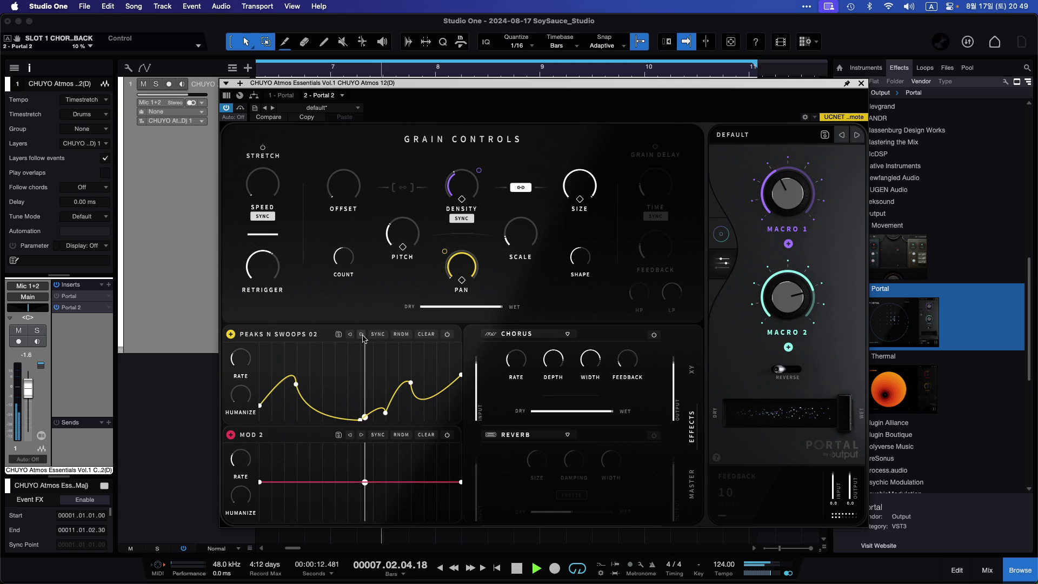
left_click_drag(241, 358, 246, 336)
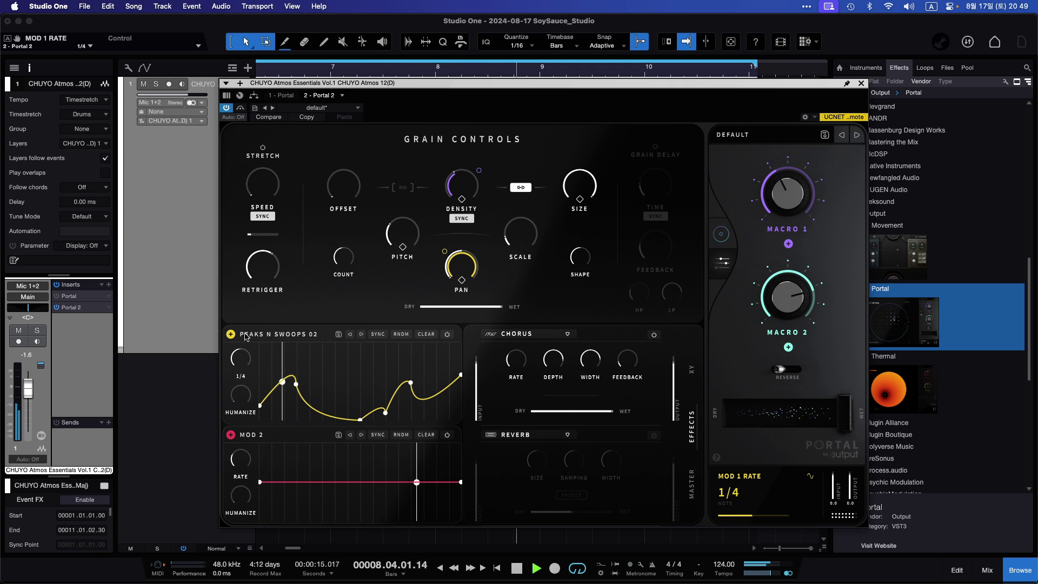
left_click(361, 334)
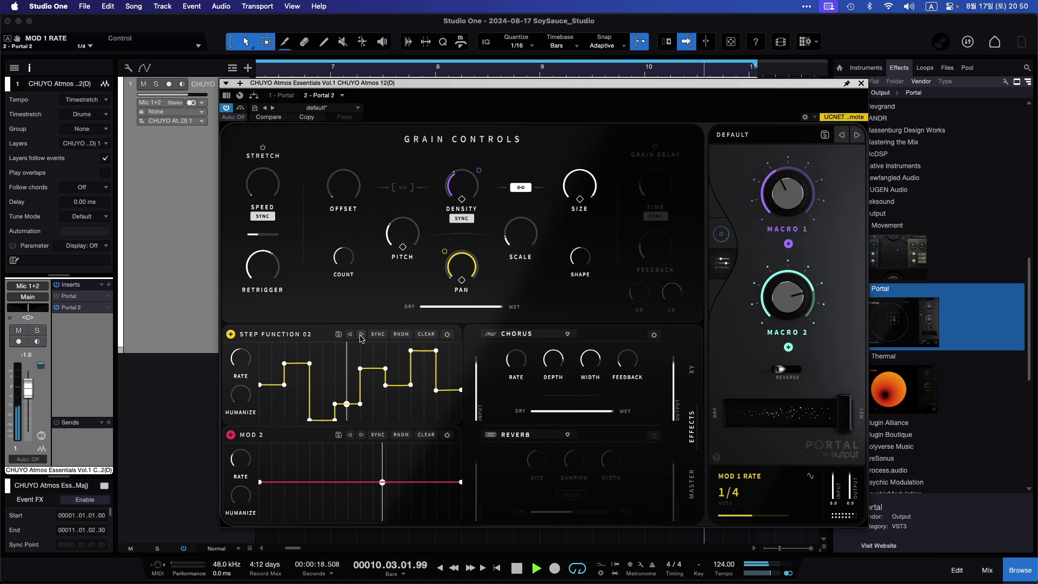
left_click(361, 335)
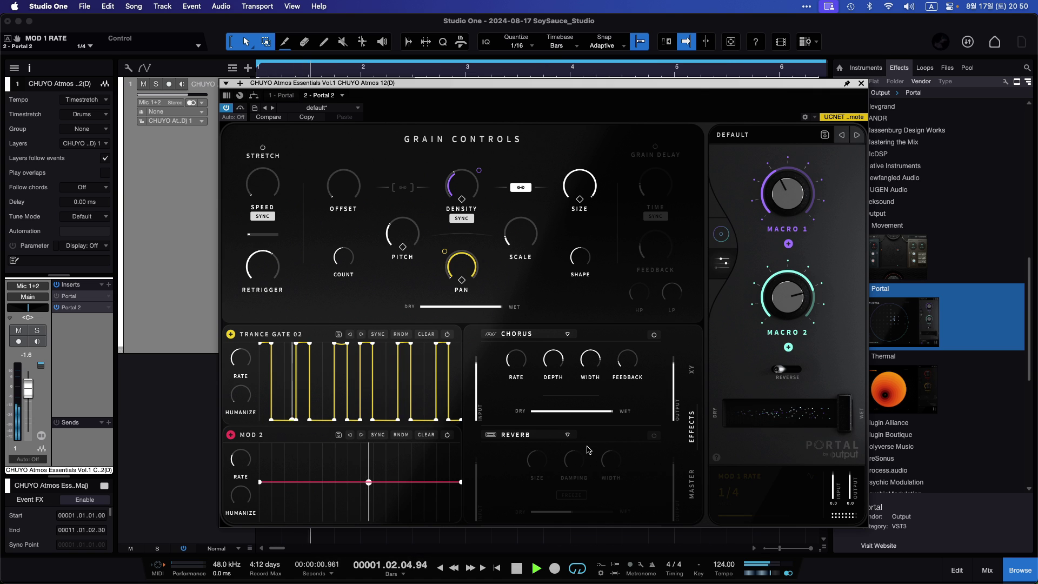
Enable the second effect slot, switch it from Reverb to Distort and set the distortion amount to 4 percent.
left_click(654, 435)
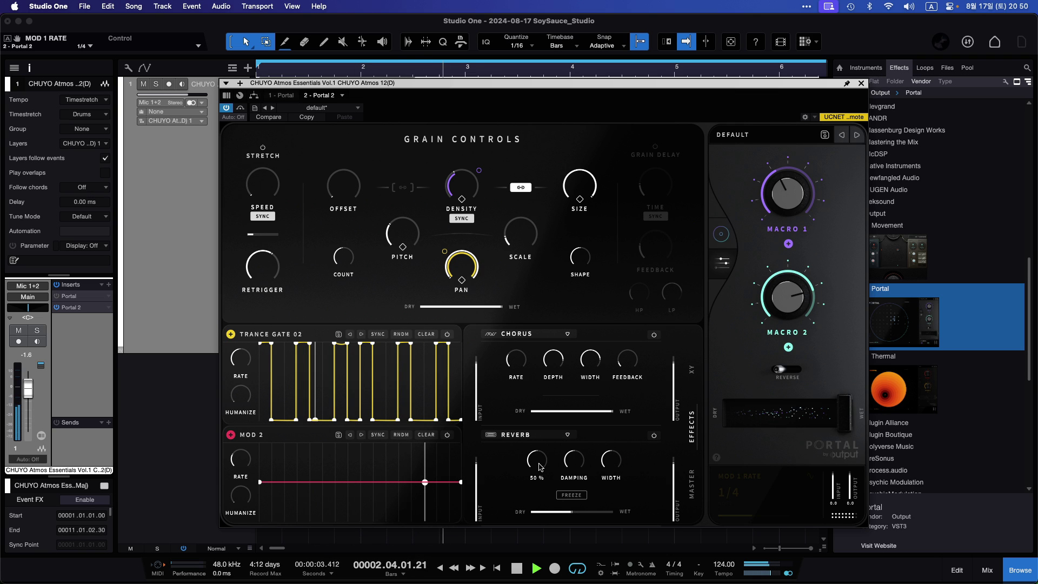
left_click(569, 434)
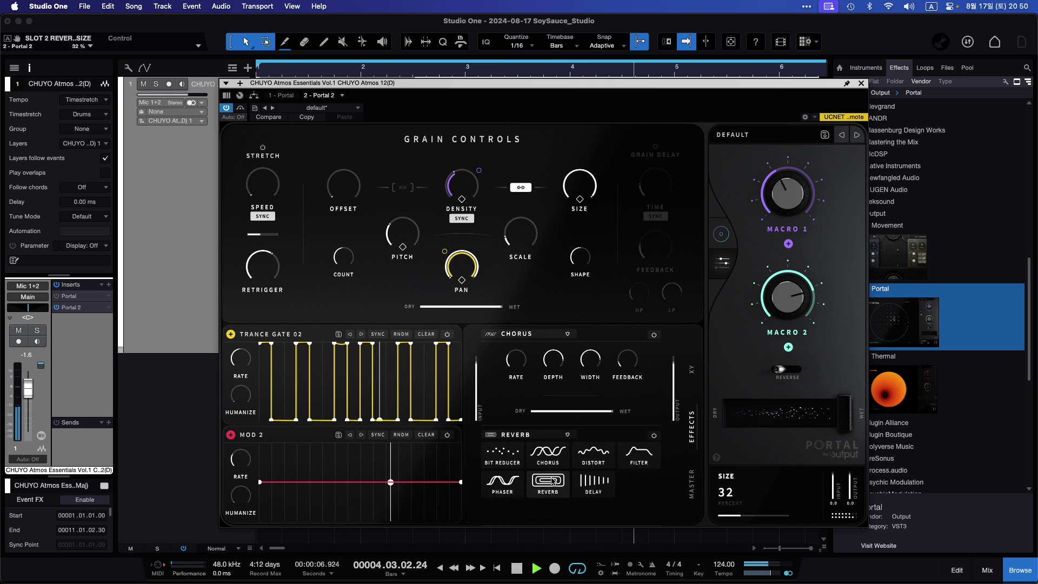
left_click(604, 456)
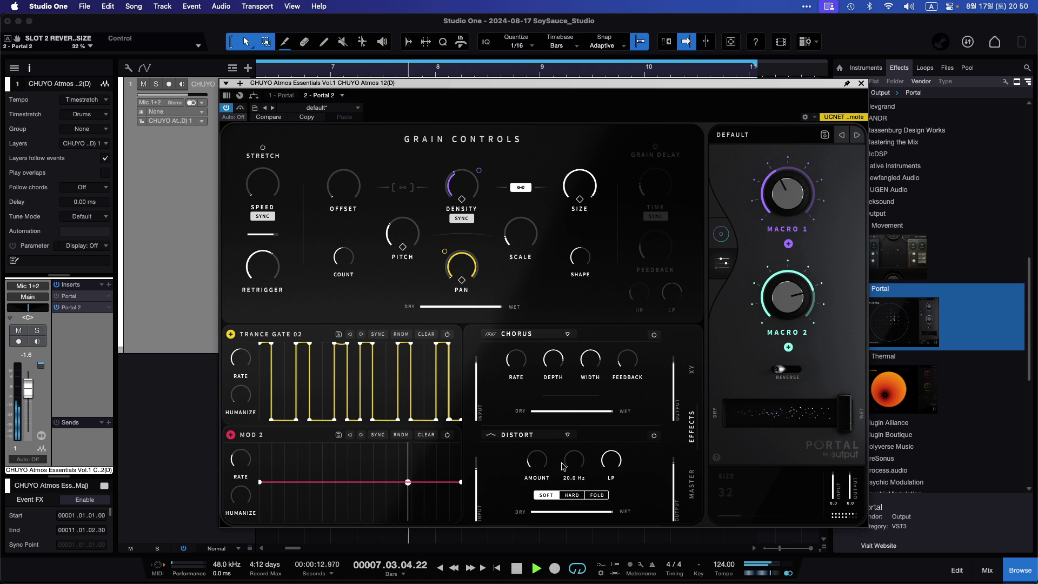
left_click_drag(544, 467, 550, 446)
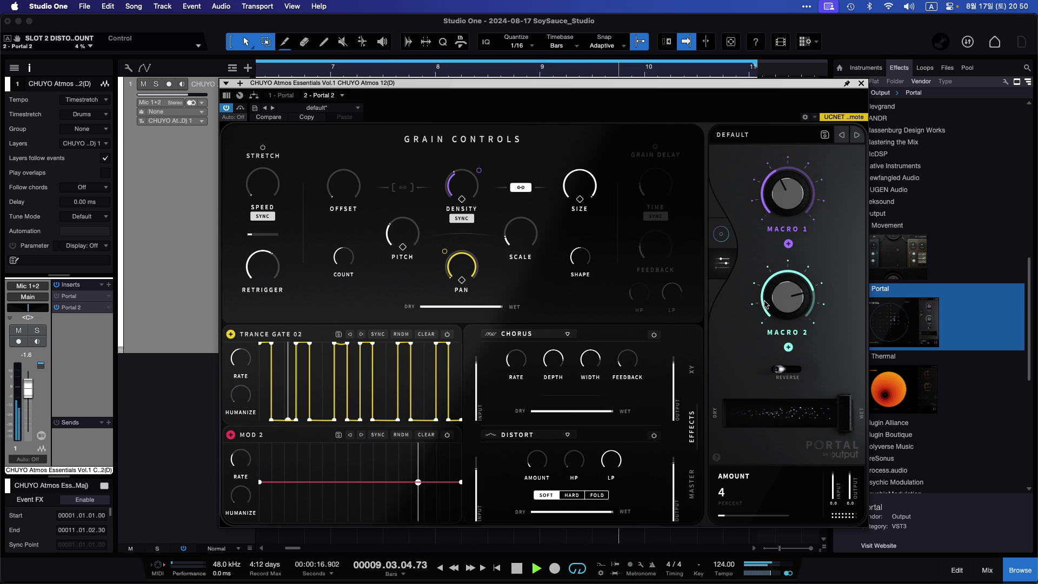
Turn on Reverse, and assign Macro 2 at 0 percent and the second modulator at +40 depth to the distortion amount.
left_click(785, 370)
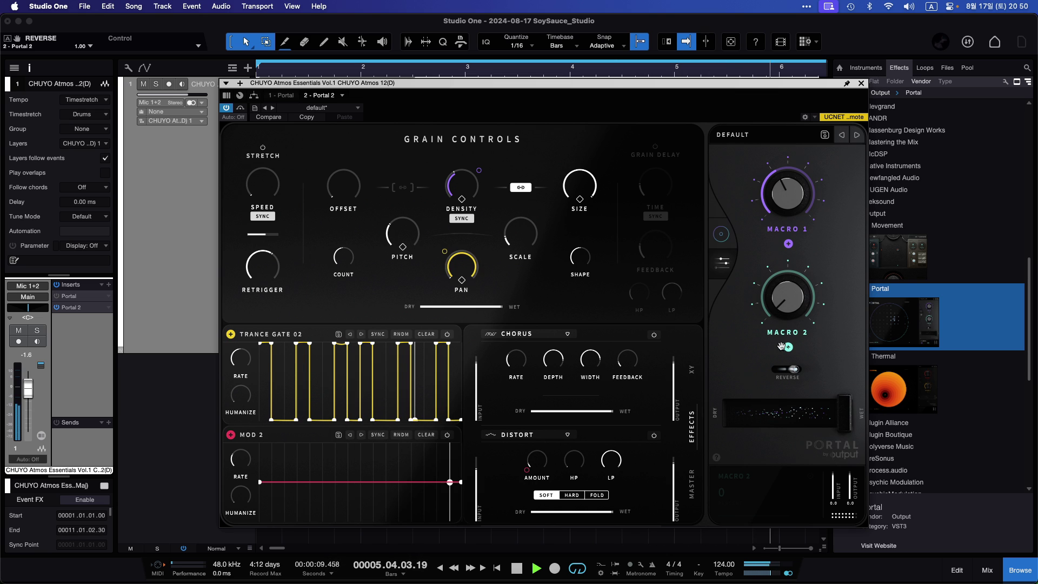
mouse_move(264, 460)
left_mouse_down()
mouse_move(518, 475)
mouse_move(535, 466)
left_mouse_up()
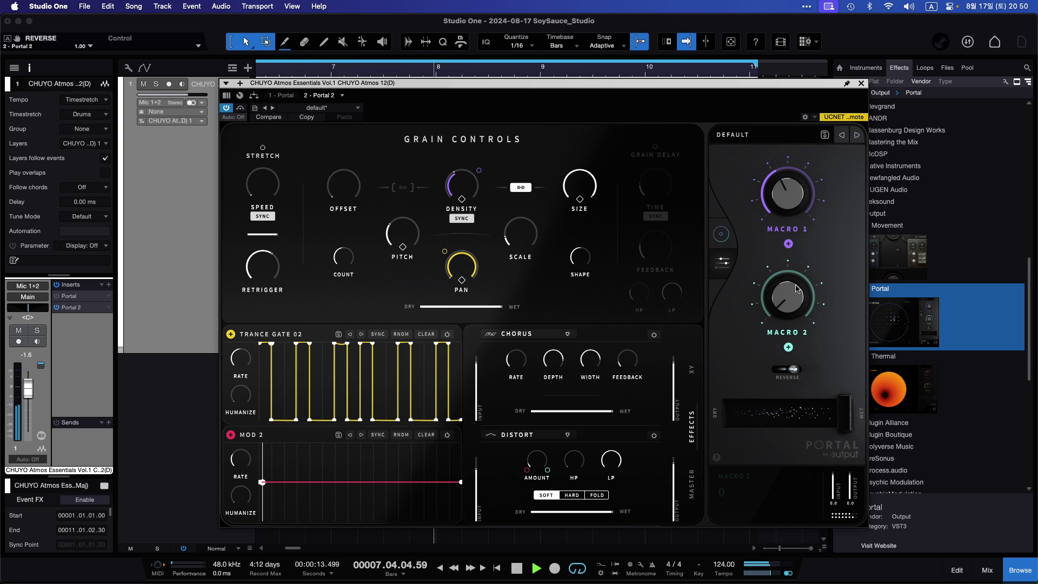
mouse_move(793, 293)
left_mouse_down()
mouse_move(794, 282)
mouse_move(793, 307)
left_mouse_up()
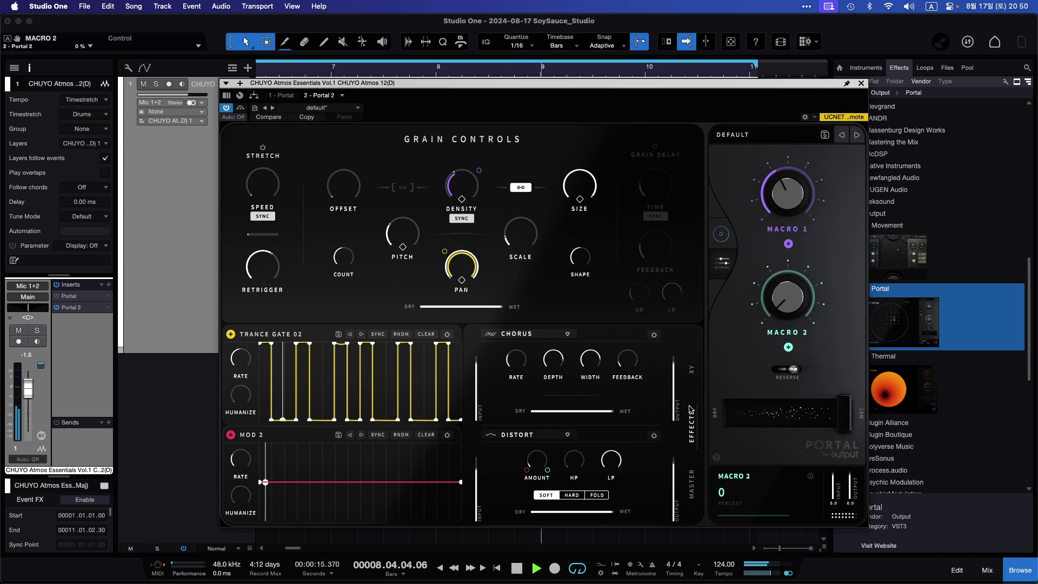
left_click_drag(528, 468, 532, 435)
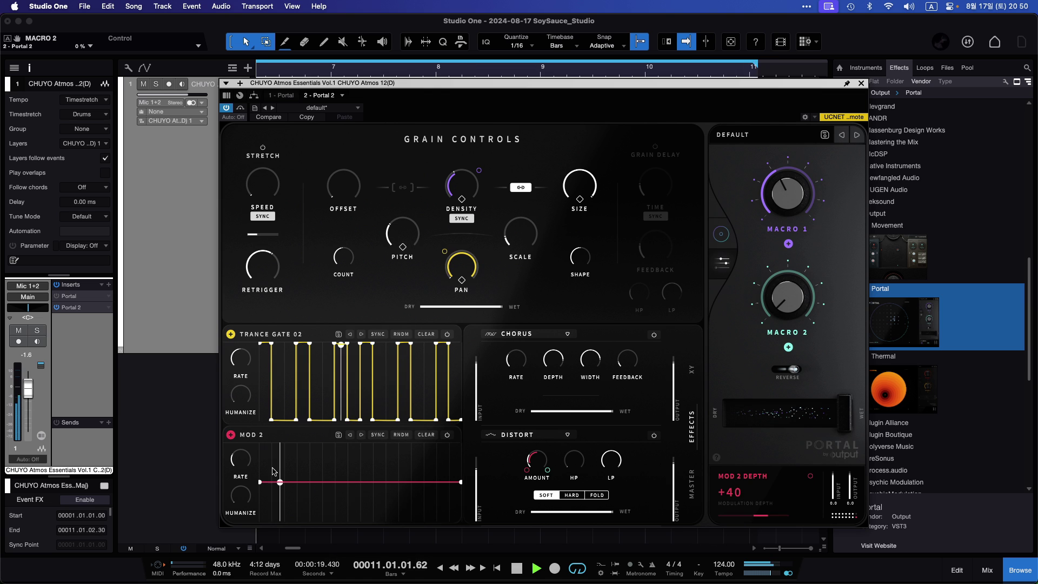
Browse the second modulator's shape presets and load Ups N Downs.
left_click(362, 435)
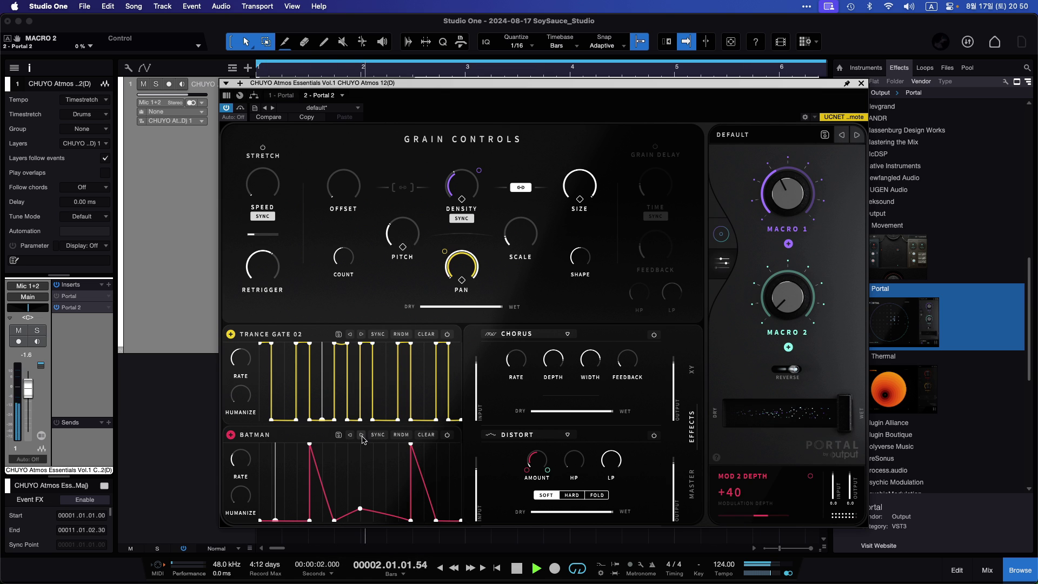
left_click(362, 435)
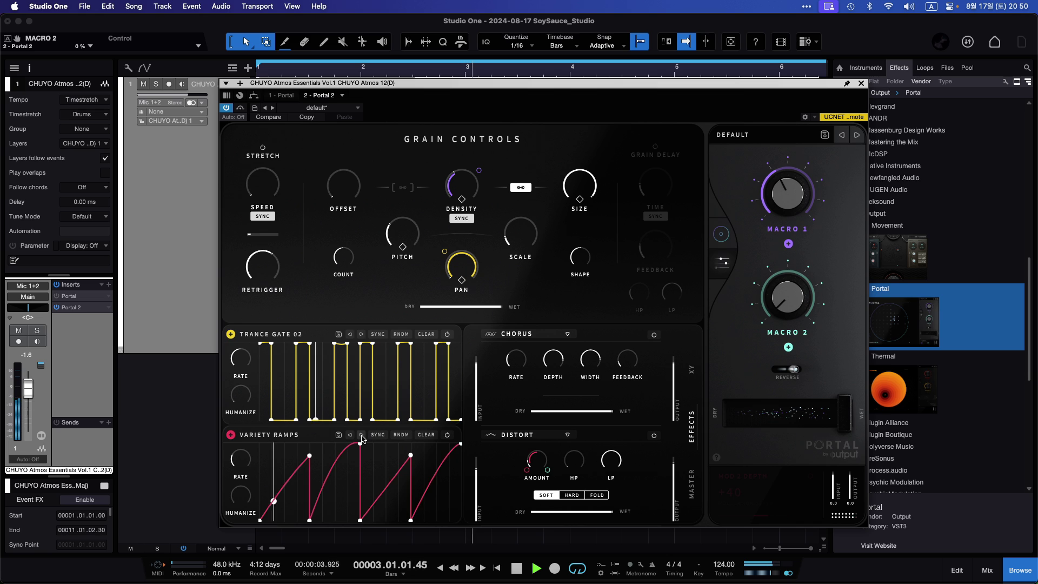
left_click(362, 435)
left_click(362, 436)
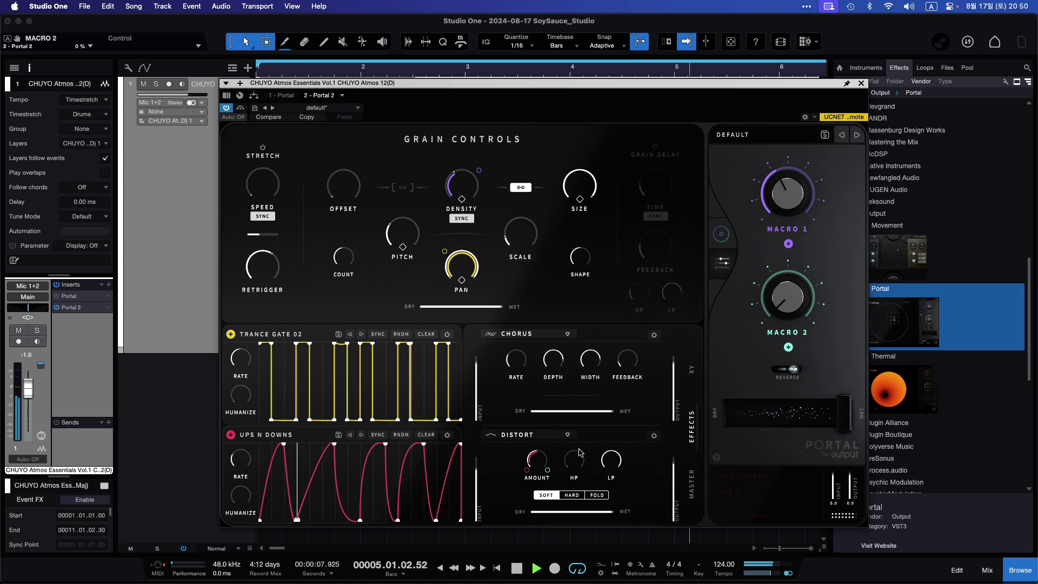
Raise the Macro 2 modulation depth on the distortion amount and sweep Macro 2, ending at 0 percent.
left_click_drag(548, 471, 621, 309)
left_click_drag(774, 301, 791, 368)
left_click_drag(790, 323, 794, 354)
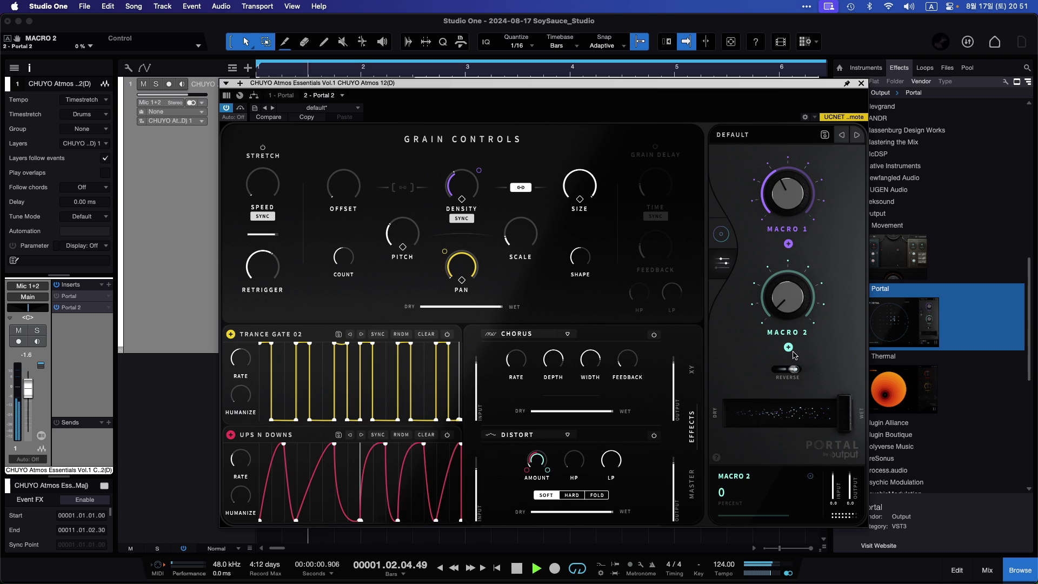
Set the master compressor's threshold to -19.9 dB and its gain to 3.0 dB.
left_click(691, 484)
left_click_drag(502, 409, 498, 439)
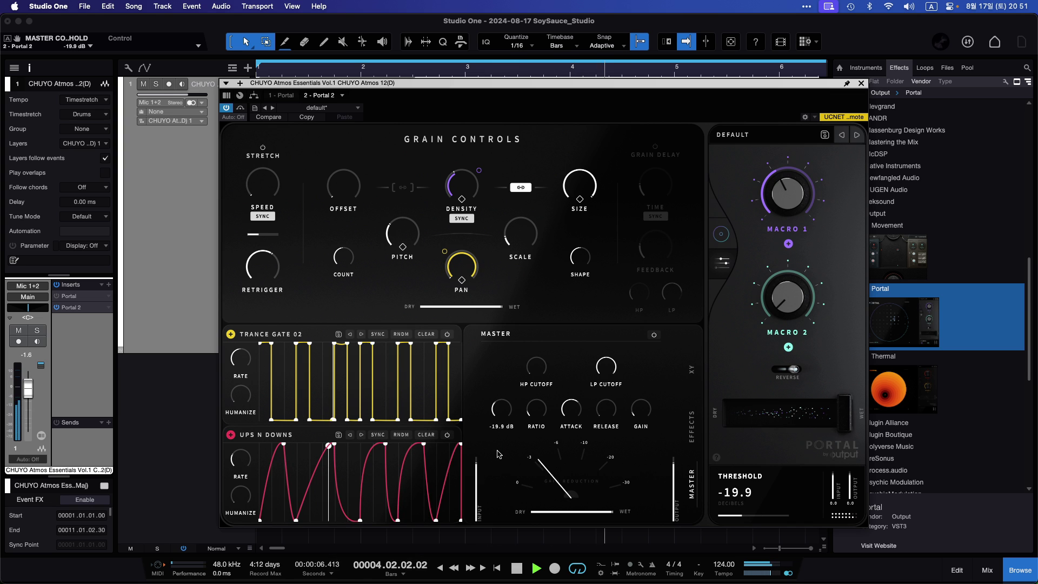
left_click_drag(607, 410, 640, 412)
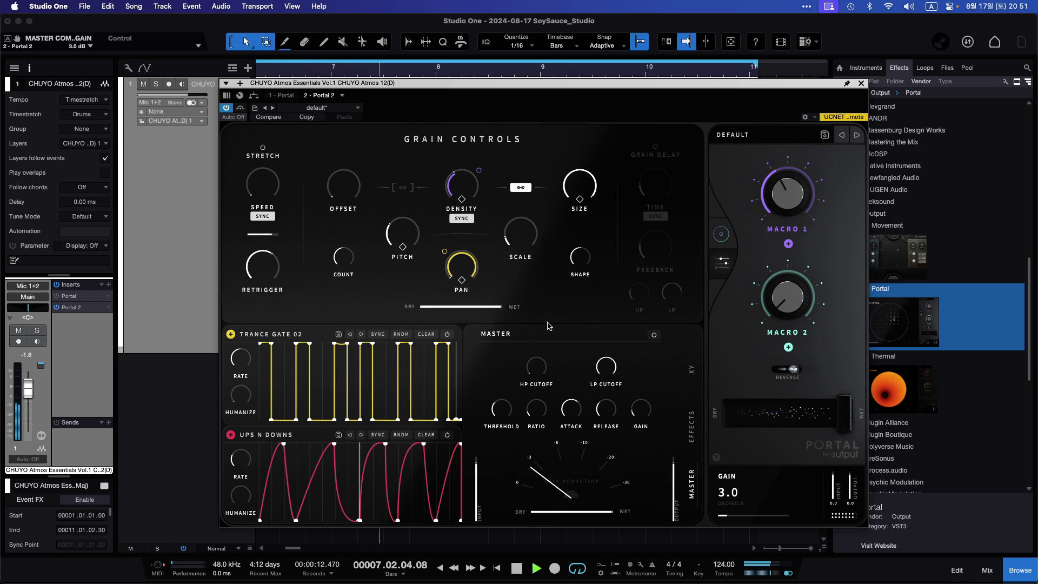
Adjust the master LP cutoff, set the HP cutoff to 135 Hz and restart playback from the beginning.
mouse_move(606, 366)
left_mouse_down()
mouse_move(561, 489)
mouse_move(595, 382)
left_mouse_up()
left_click_drag(536, 368, 549, 343)
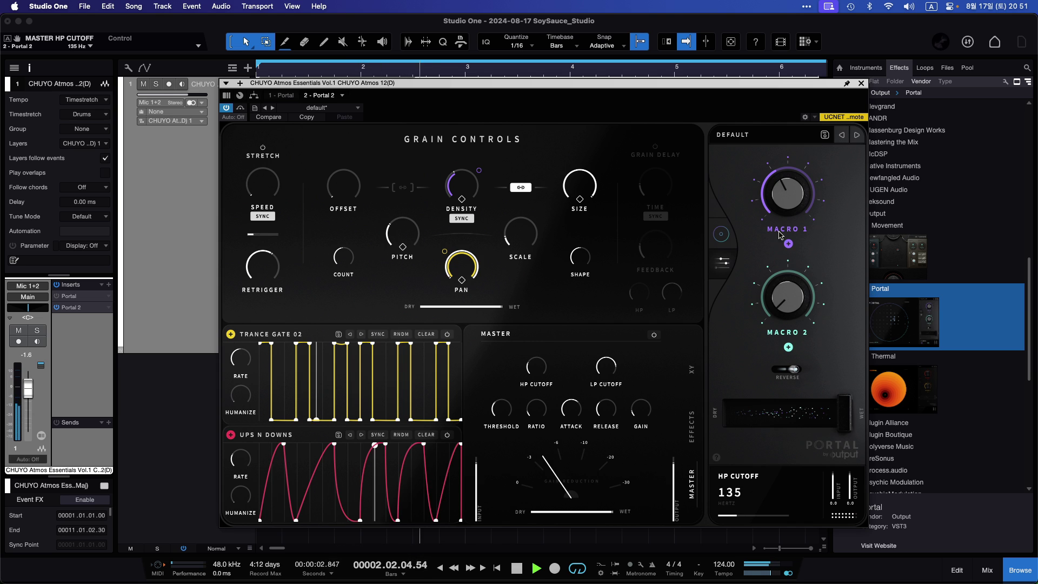
key("space")
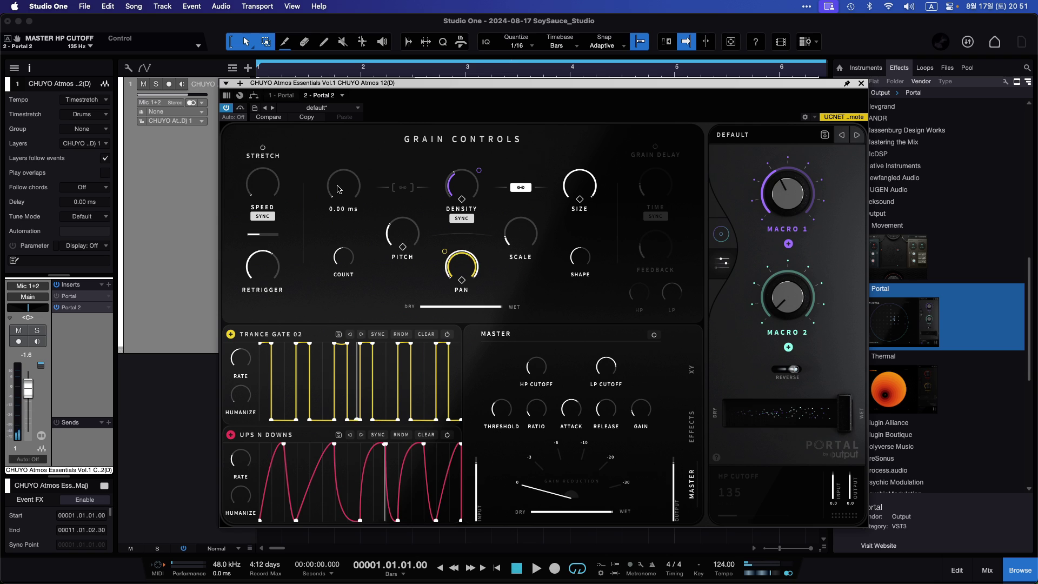
key("space")
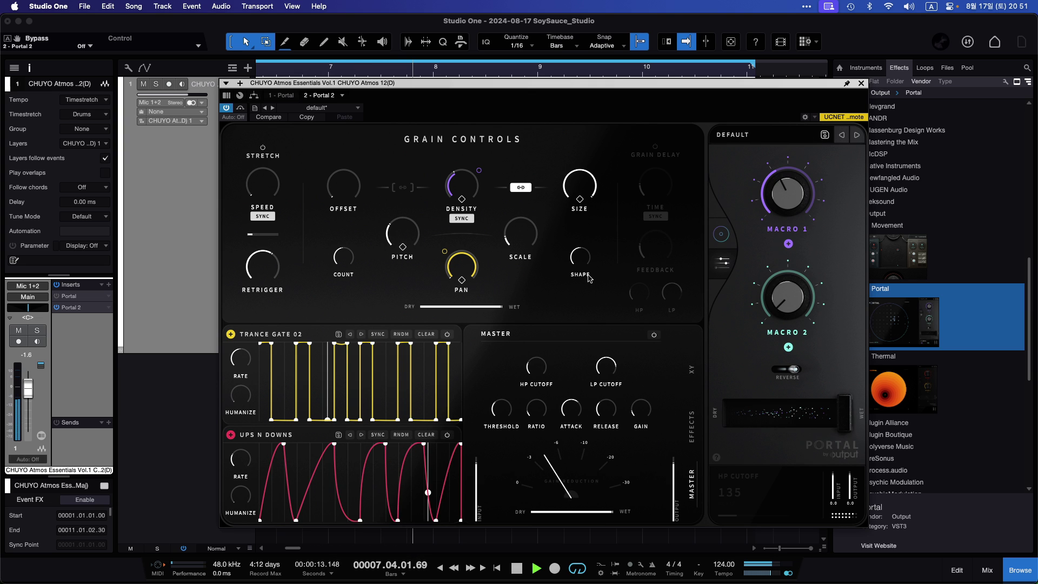
Save the current settings as a preset named Dark Matter in the USER folder.
left_click(825, 135)
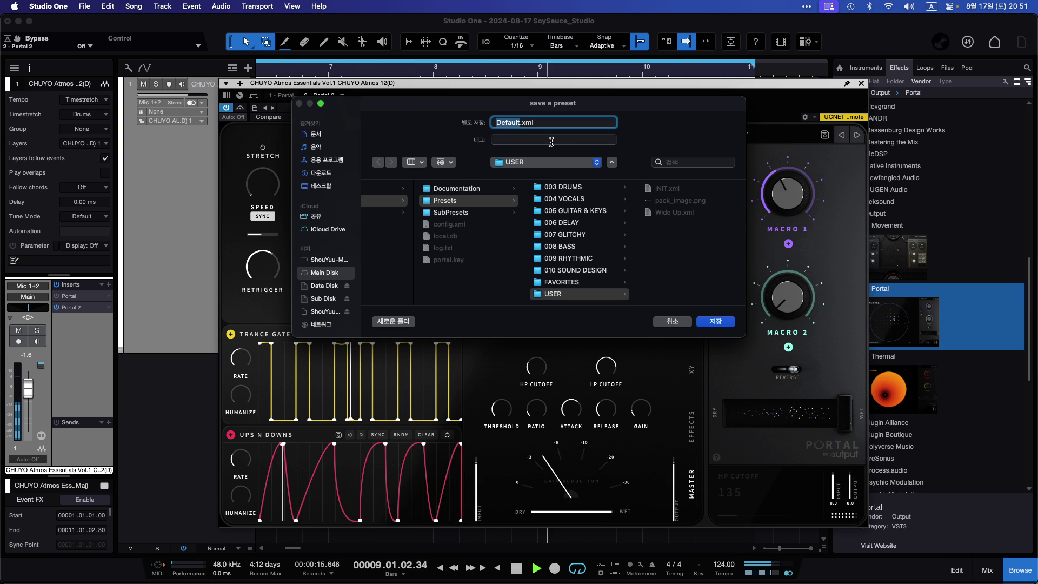
type("Dark Matter")
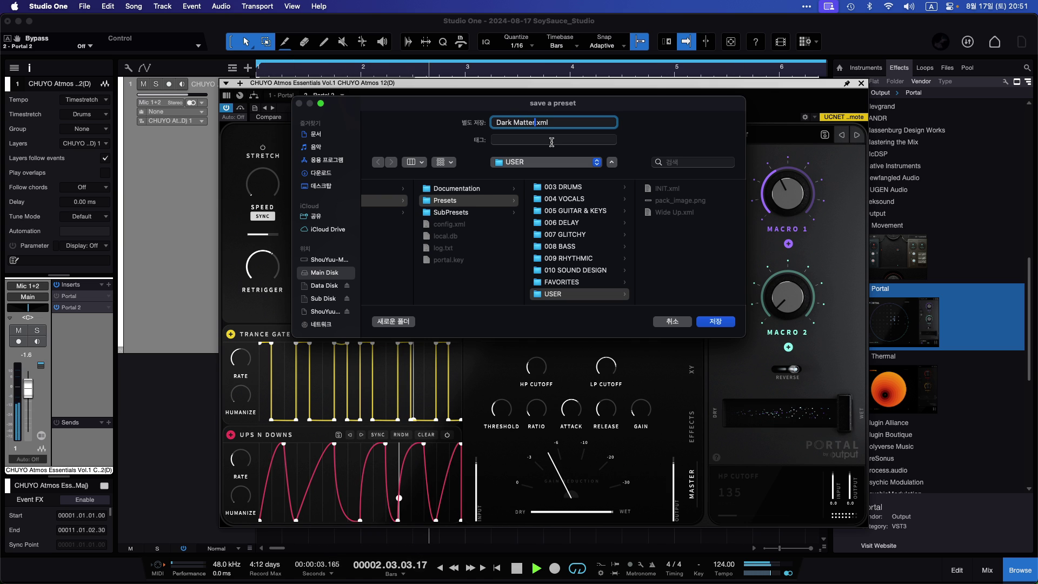
key("Return")
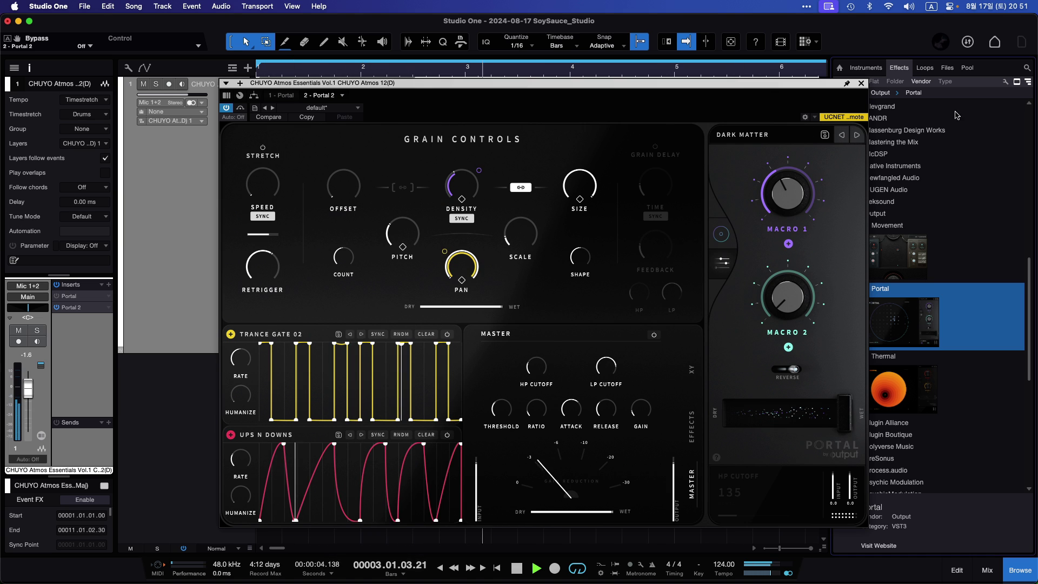
Load the Wide Up preset and toggle the Portal 2 insert to compare the sound.
left_click(859, 136)
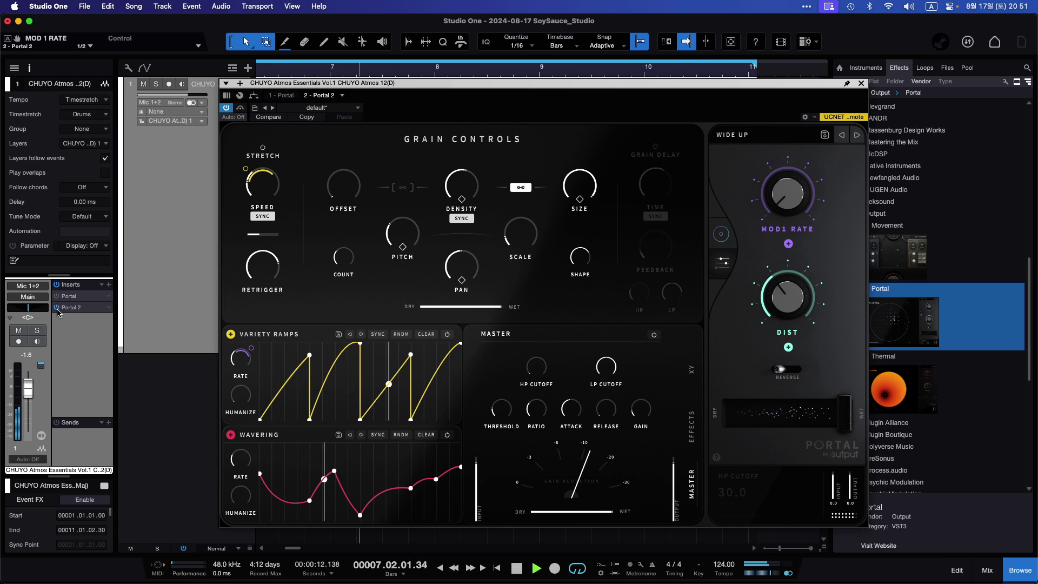
left_click(58, 312)
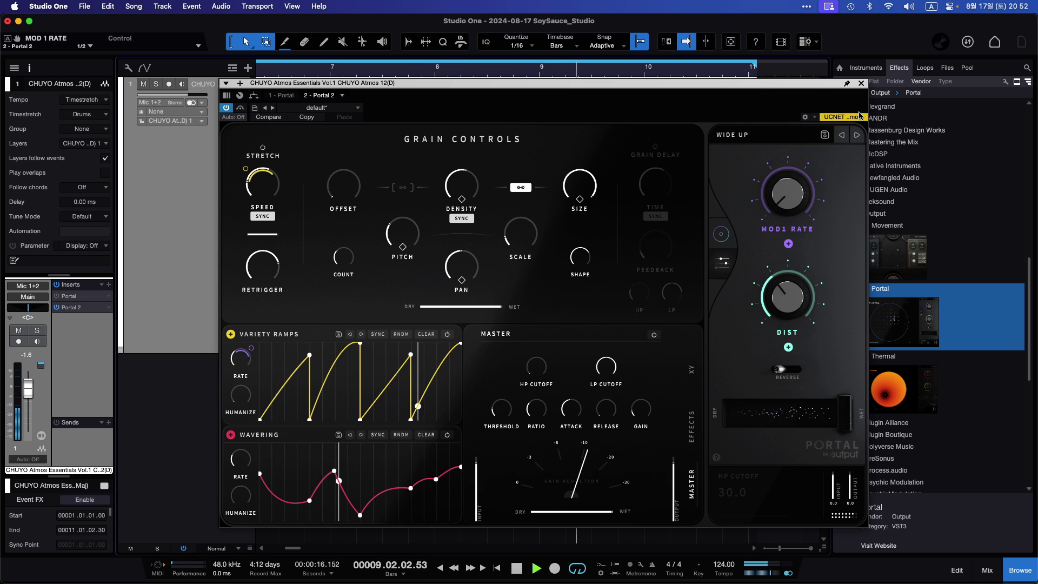
Load the Init preset in the preset library and list the Guitar & Keys presets.
left_click(727, 135)
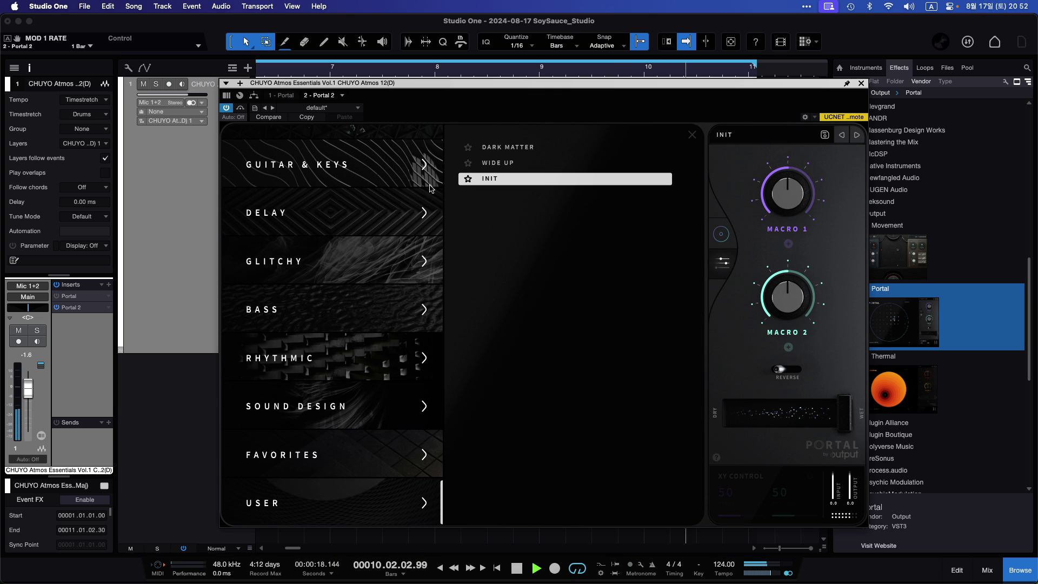
left_click(399, 171)
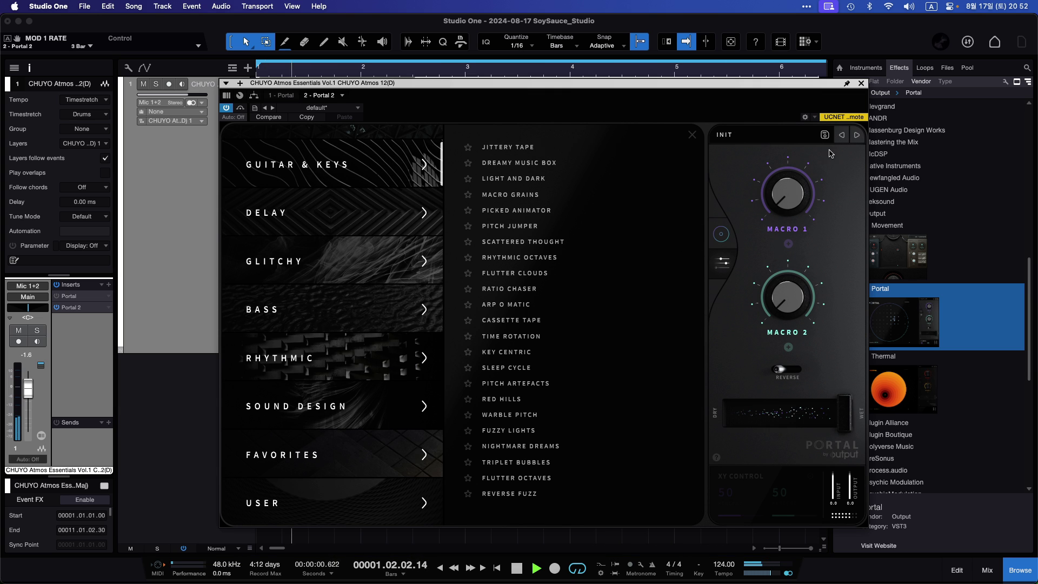
Audition the Guitar & Keys presets Dreamy Music Box, Light and Dark, and Rhythmic Octaves during playback.
left_click(849, 136)
left_click(857, 136)
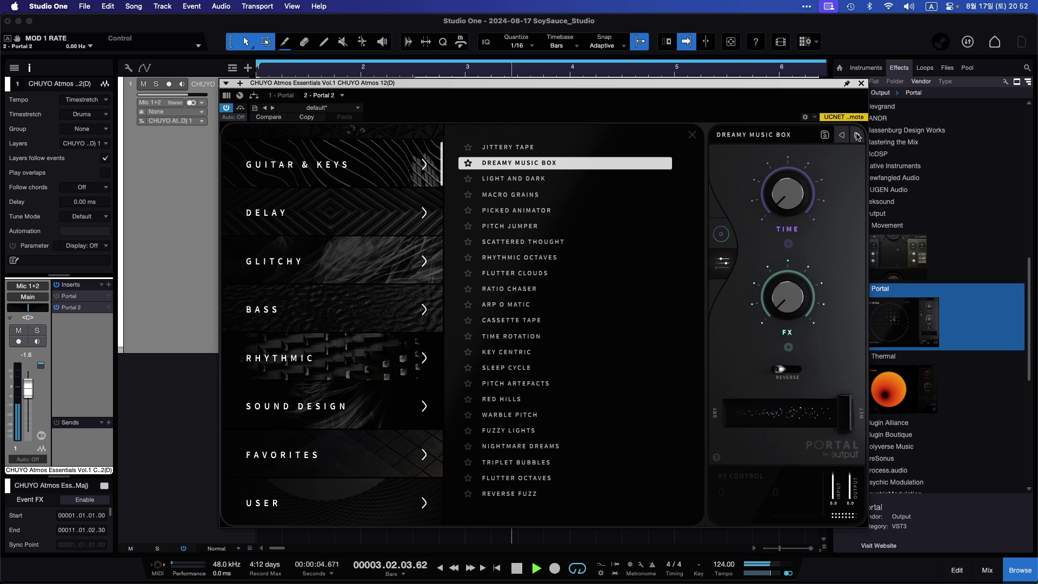
left_click(857, 135)
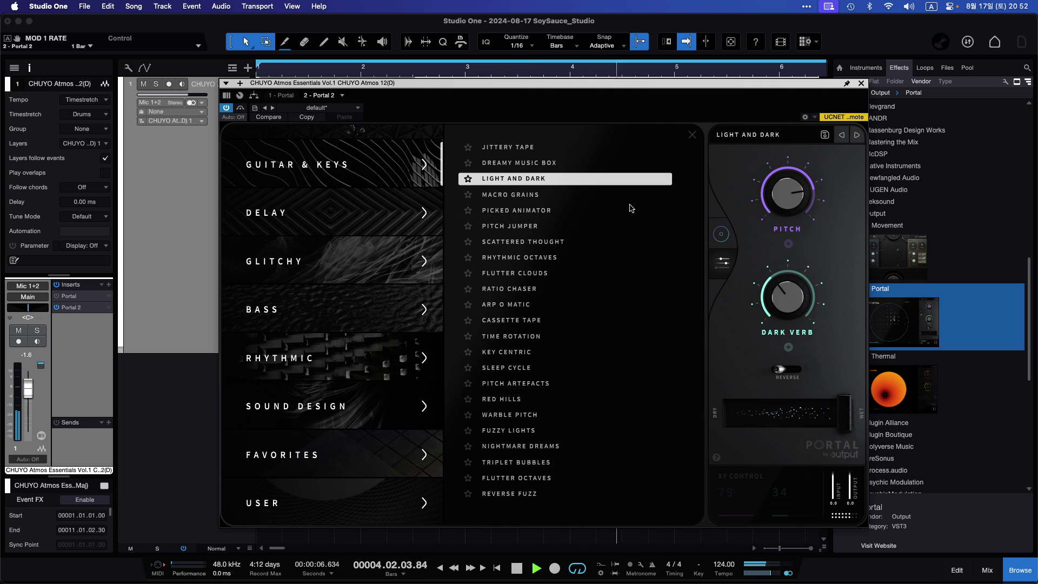
left_click(523, 257)
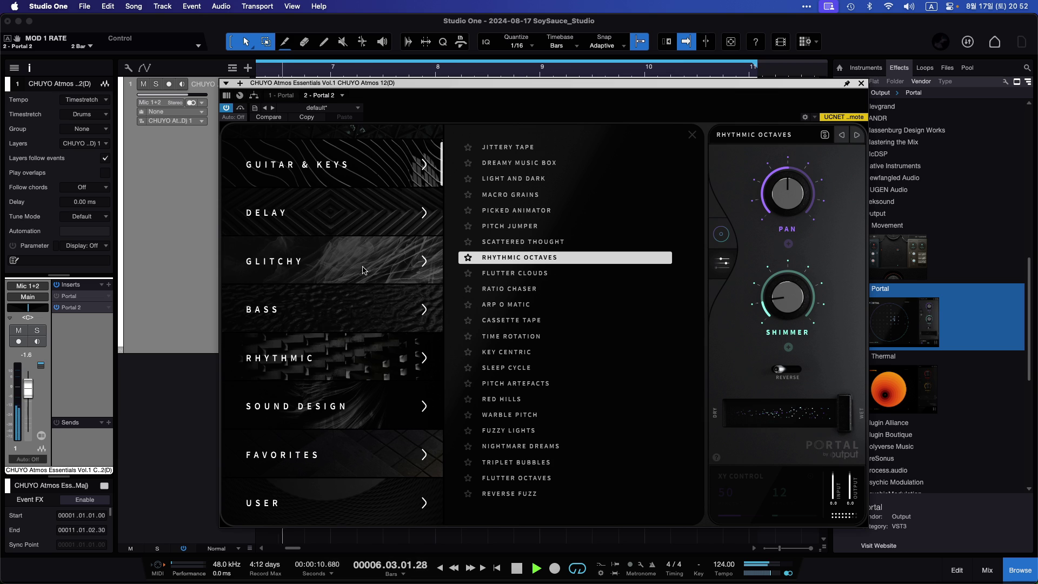
List the Rhythmic presets and audition several of them, including Chop Shop, Opaque Fader and Key to the Gate.
left_click(346, 378)
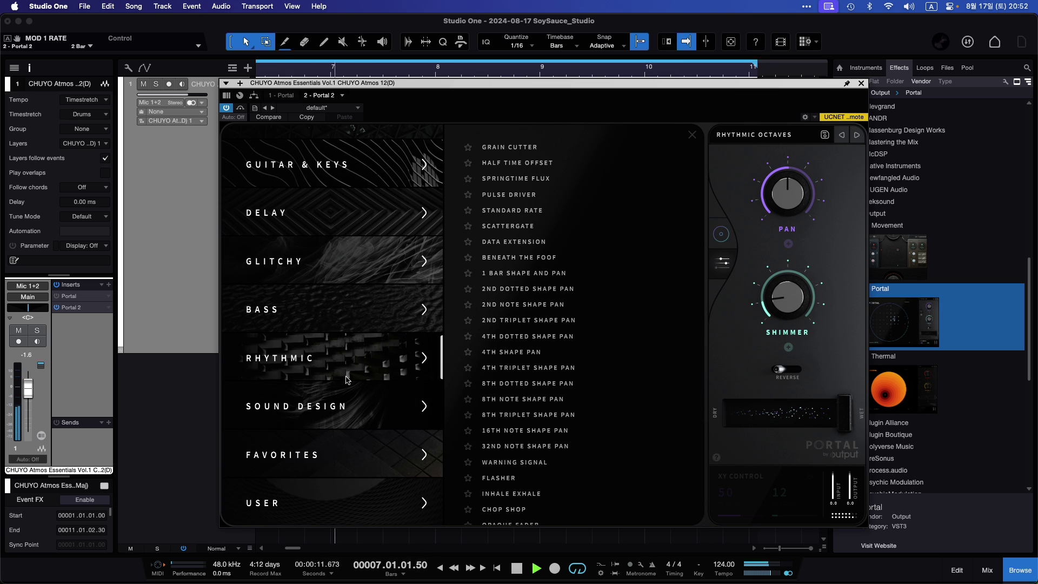
left_click(541, 322)
scroll(537, 417, "down", 1)
left_click(489, 486)
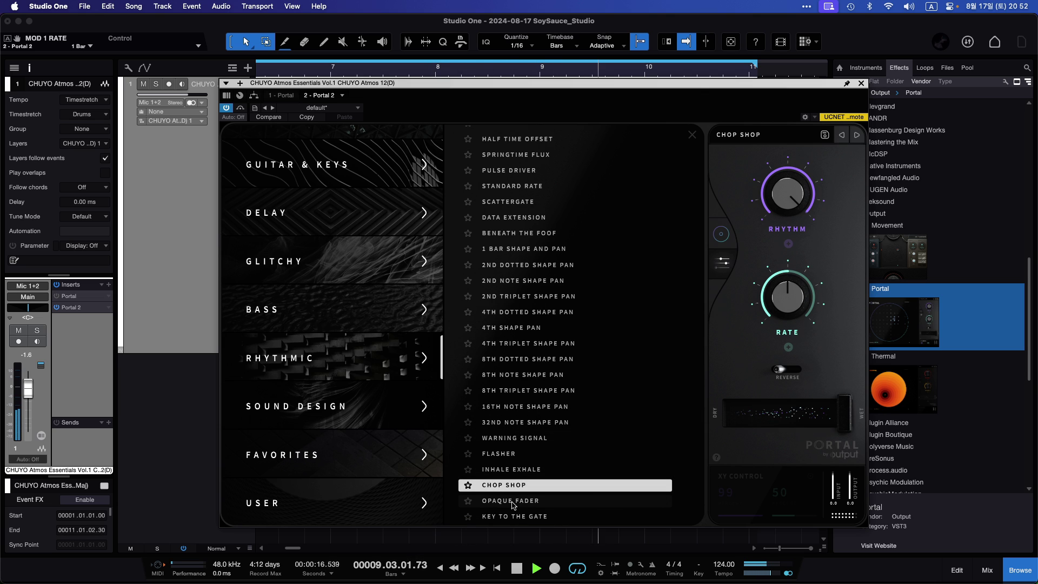
key("Down")
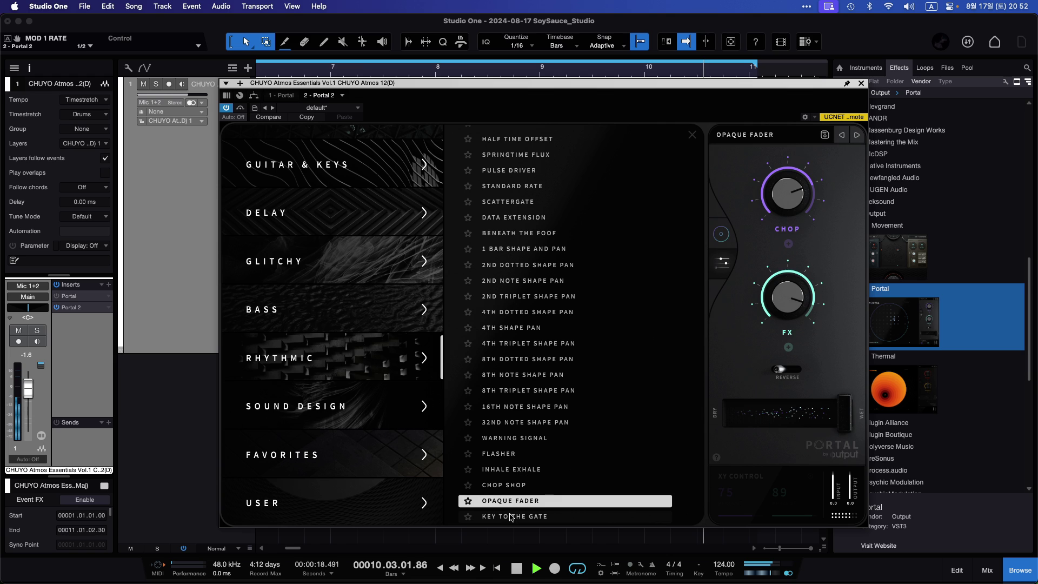
key("Down")
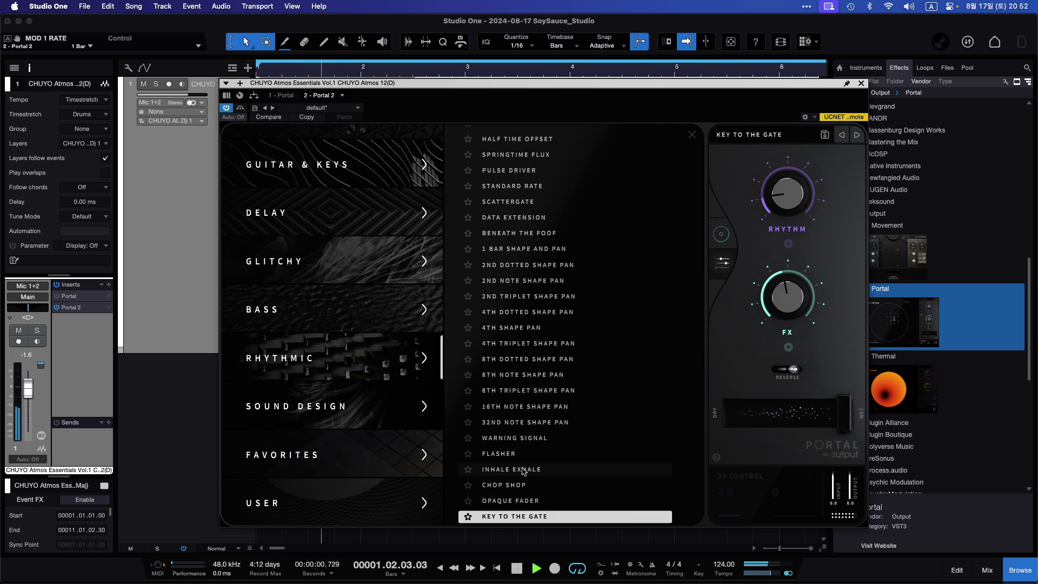
Audition Inhale Exhale, Flasher and Warning Signal, then load the Chop Shop preset and close the plug-in window.
left_click(523, 469)
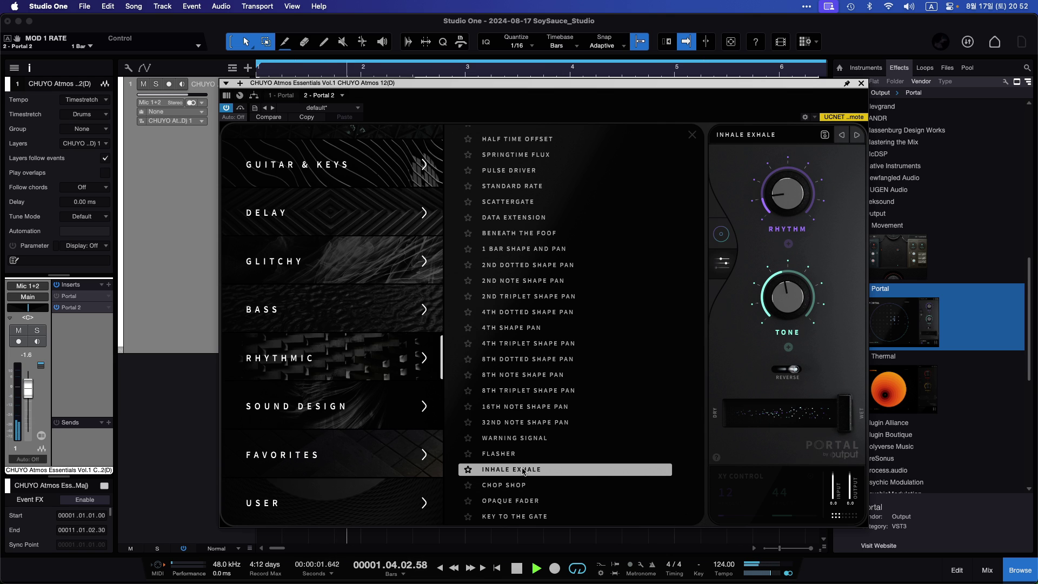
left_click(511, 452)
left_click(516, 439)
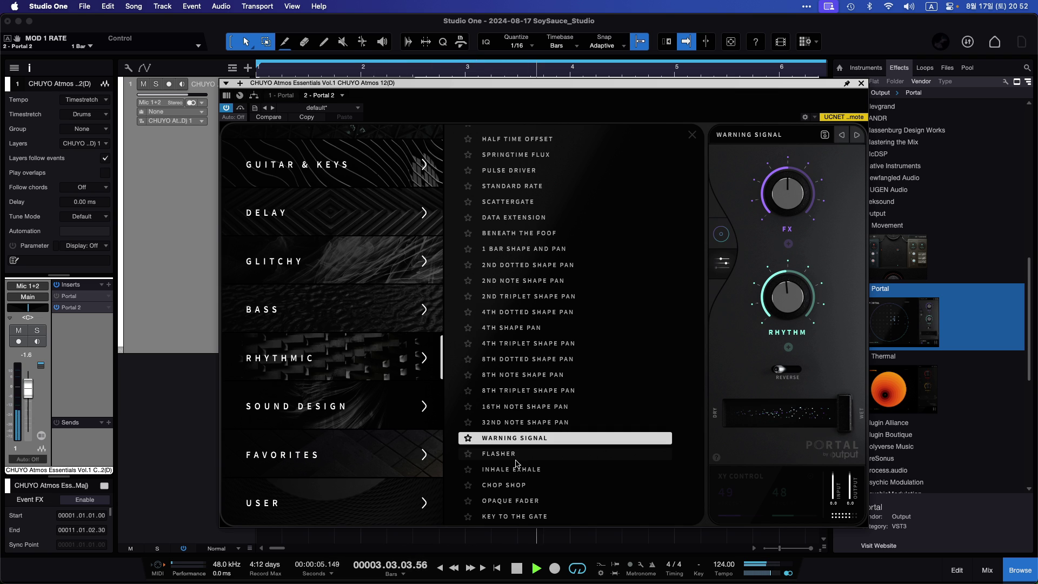
left_click(511, 487)
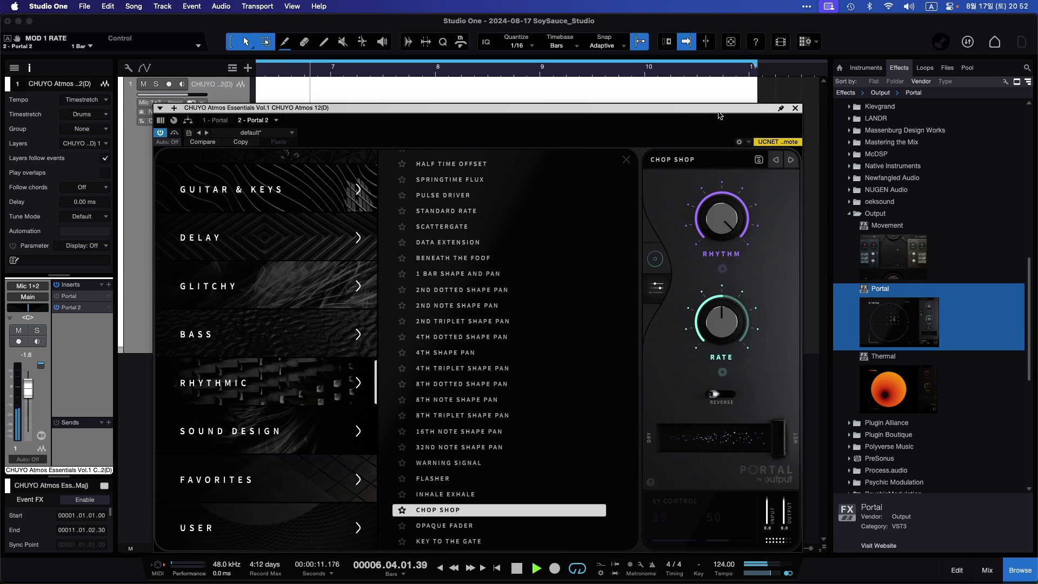
left_click(796, 109)
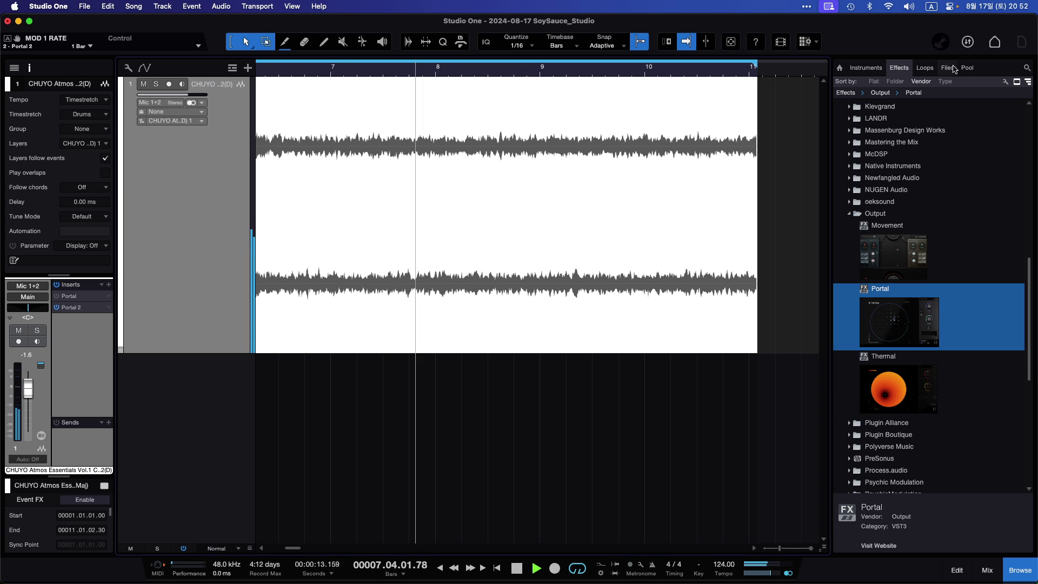
Collapse the CHUYO Atmos Essentials Vol.1 sample folder and open Drums - Drum Loops in the Black Octopus Sound - Leviathan 4 pack.
left_click(924, 68)
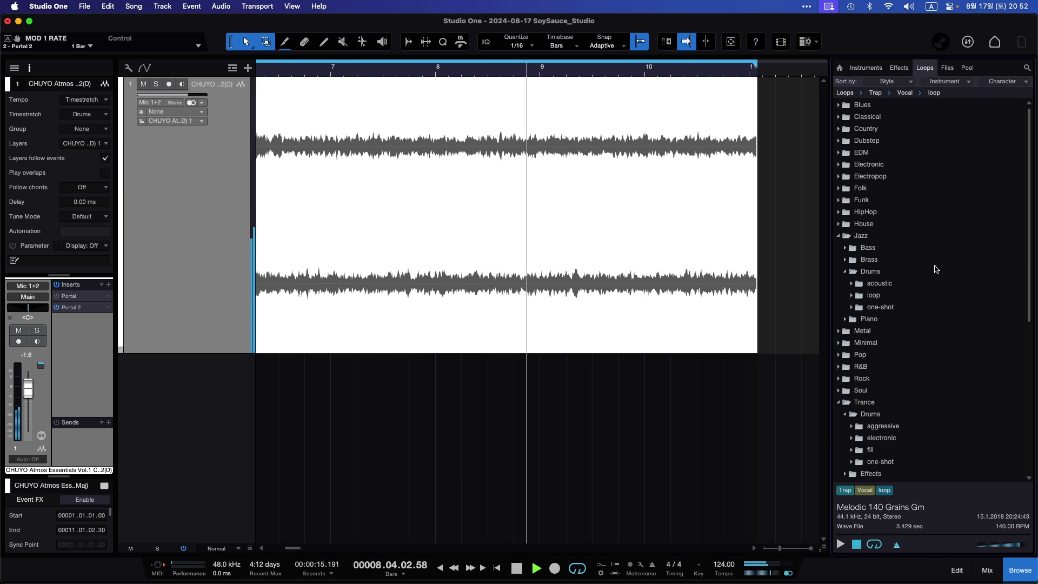
left_click(948, 68)
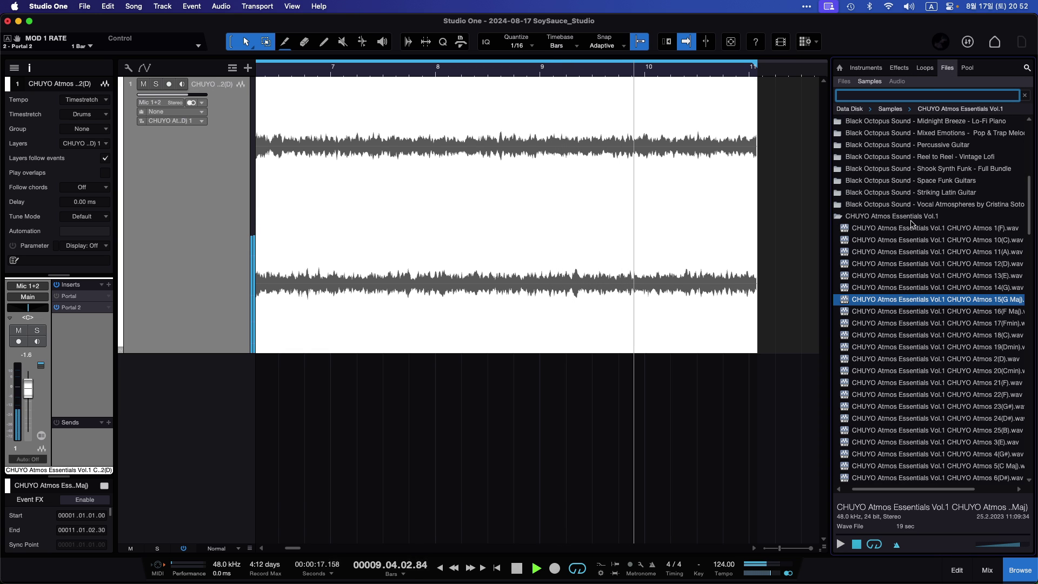
left_click(951, 211)
scroll(951, 208, "up", 5)
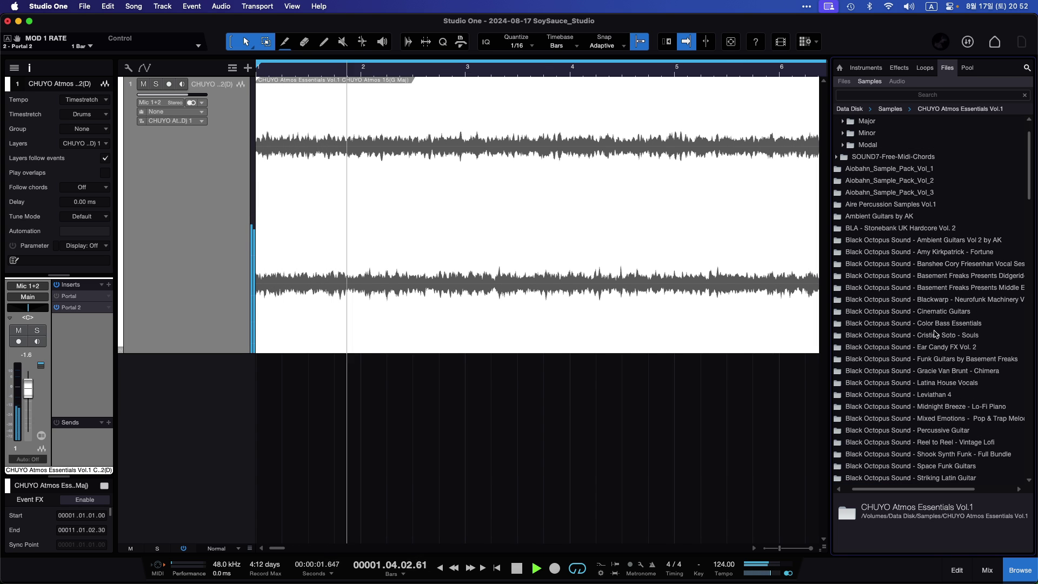
scroll(941, 325, "down", 3)
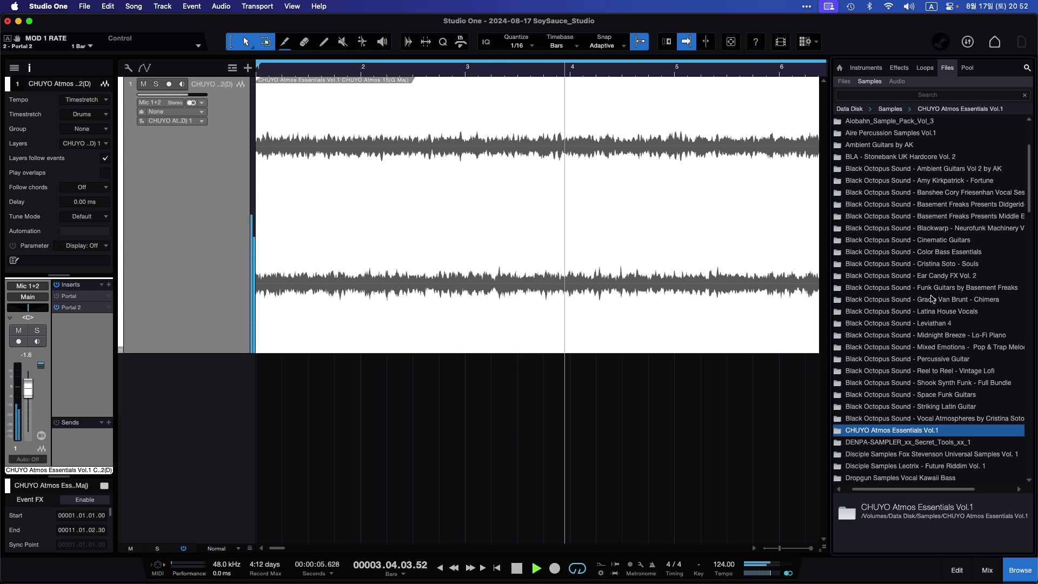
double_click(938, 323)
scroll(938, 336, "down", 3)
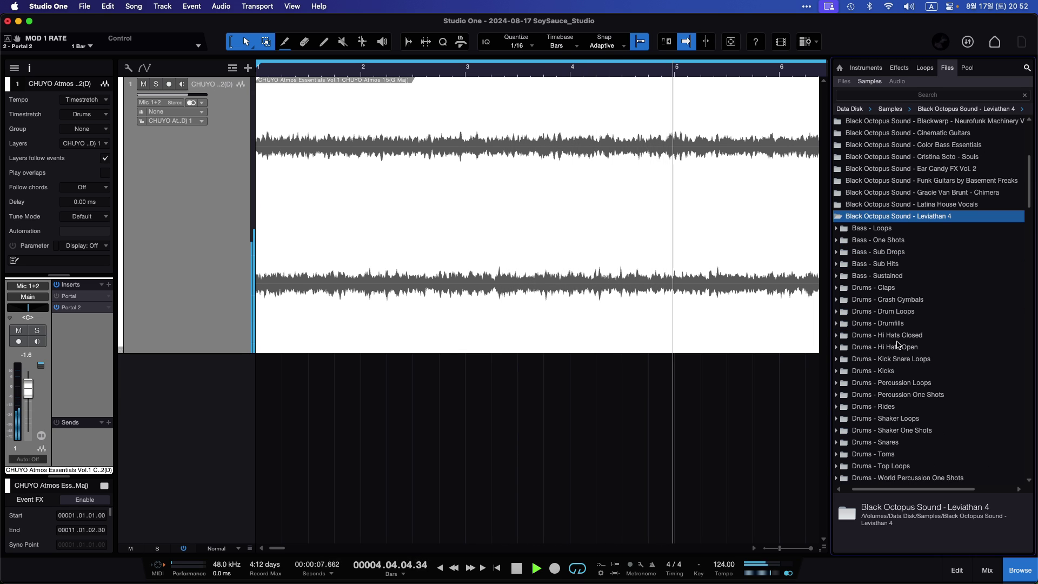
double_click(900, 317)
Preview the drum loops Lev4_Drumloop_126bpm_15, _16 and _17 from the Drum Loops folder.
scroll(908, 329, "down", 10)
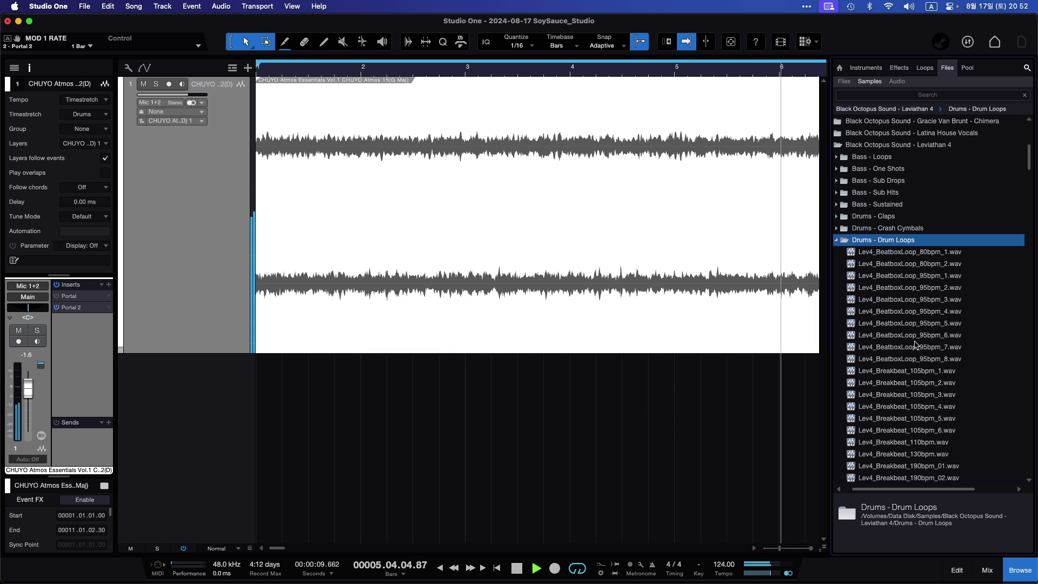
scroll(916, 344, "down", 8)
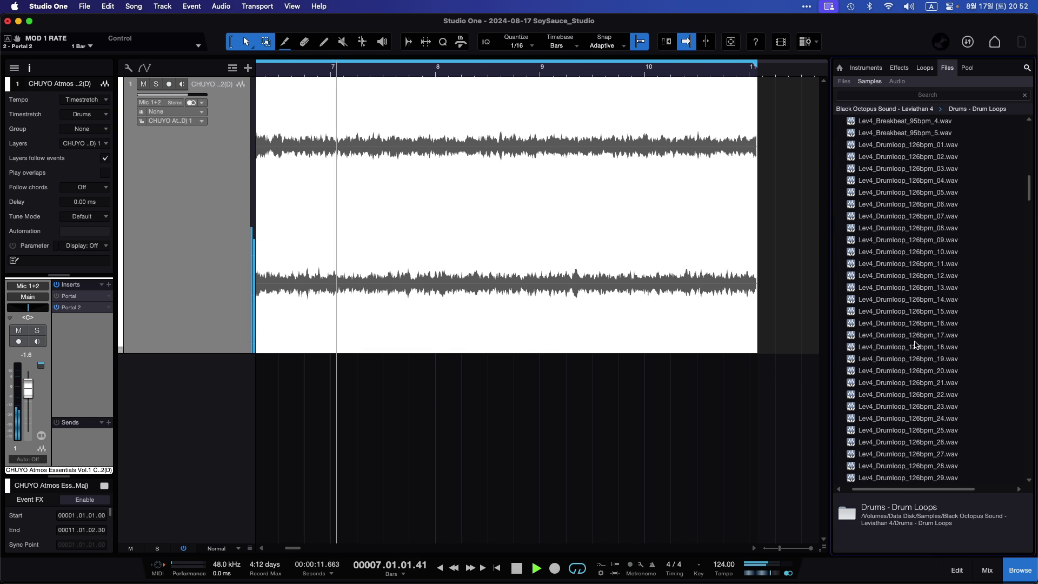
left_click(910, 325)
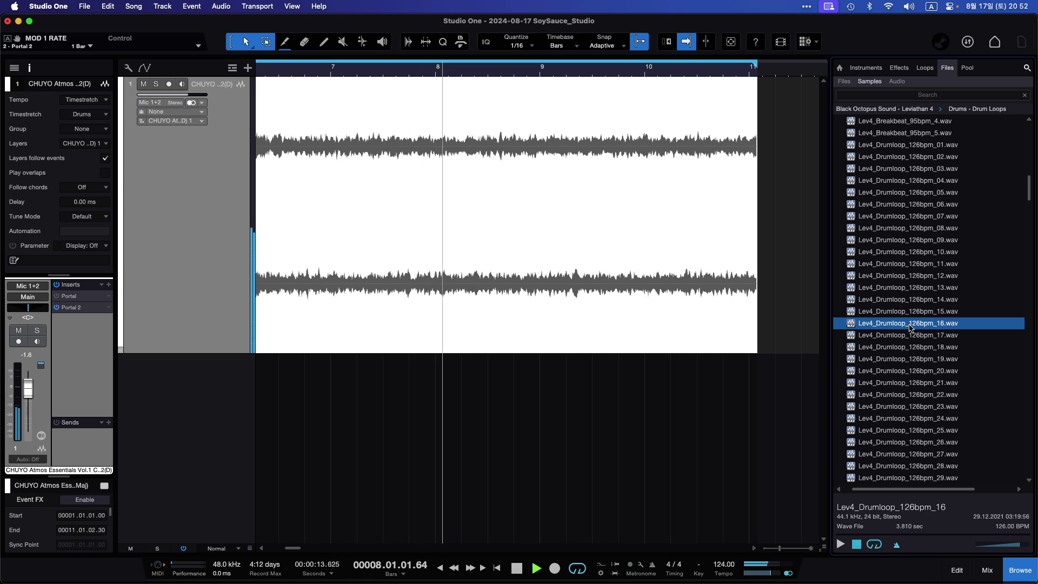
left_click(892, 336)
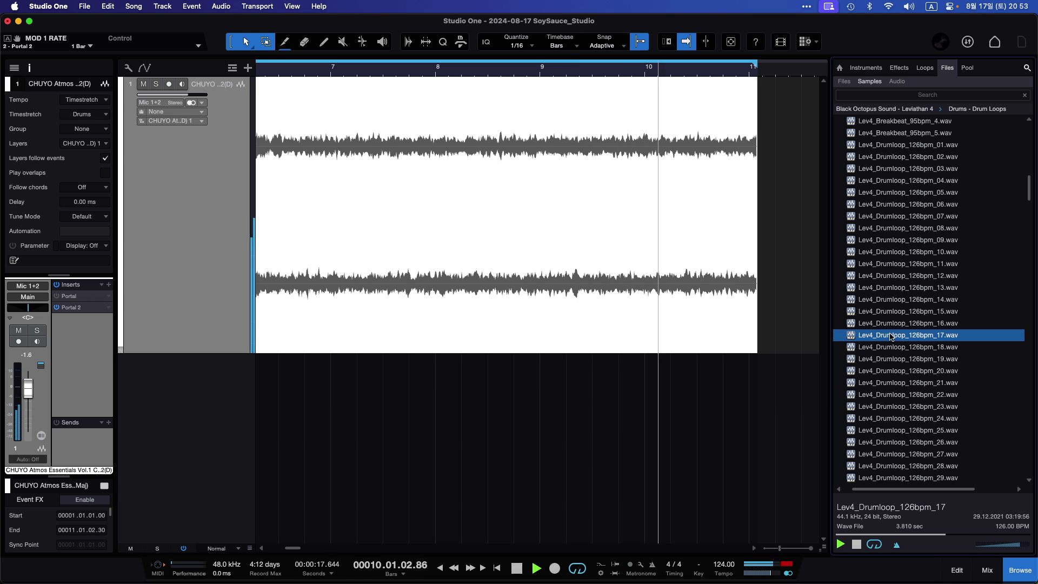
left_click(880, 312)
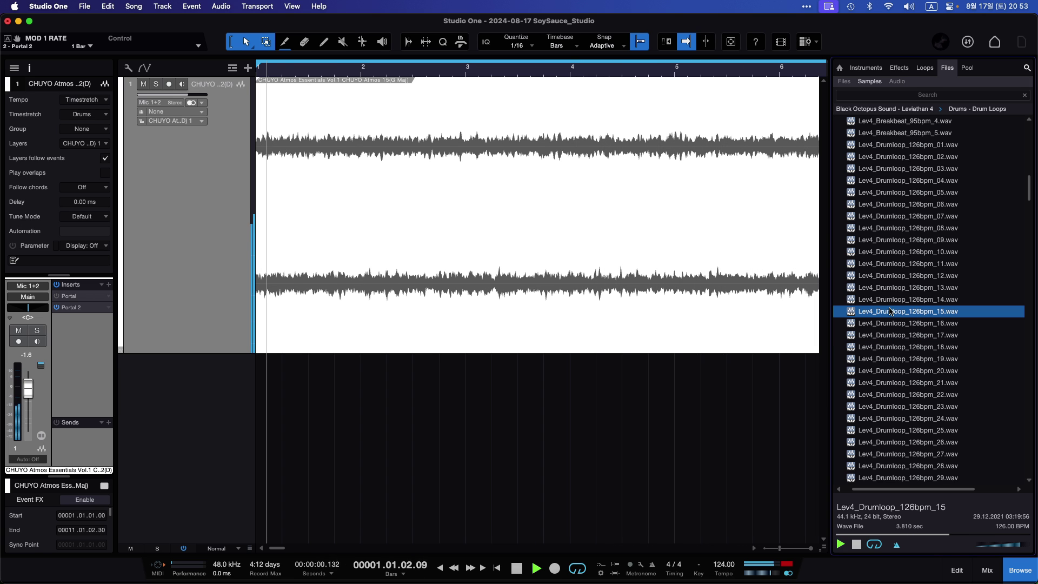
left_click(893, 300)
Place Lev4_Drumloop_126bpm_15 on a new track at bar 1 and set the playback loop to its two-bar length.
left_click_drag(895, 311, 267, 385)
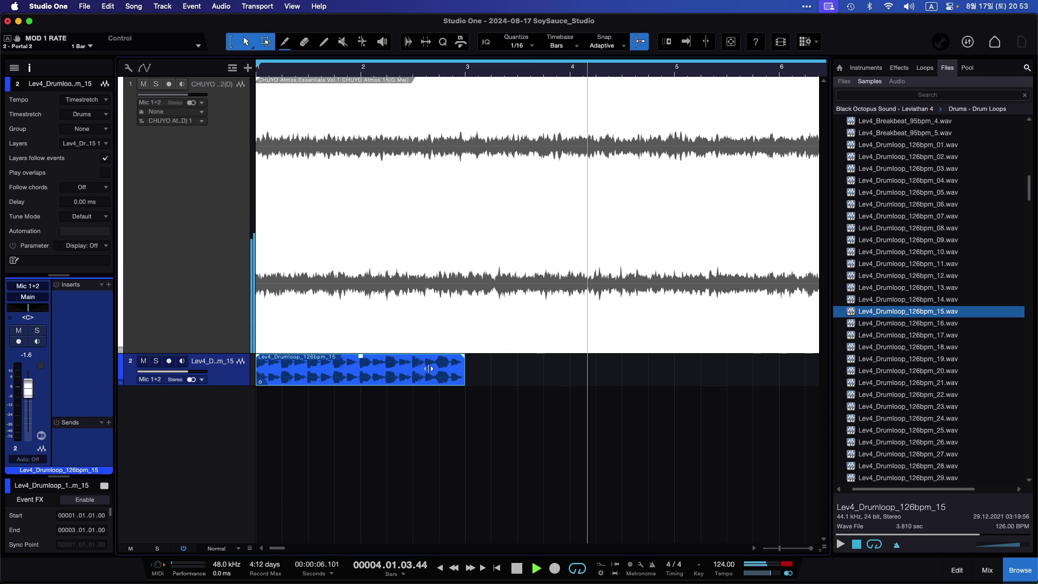
key("p")
key("f")
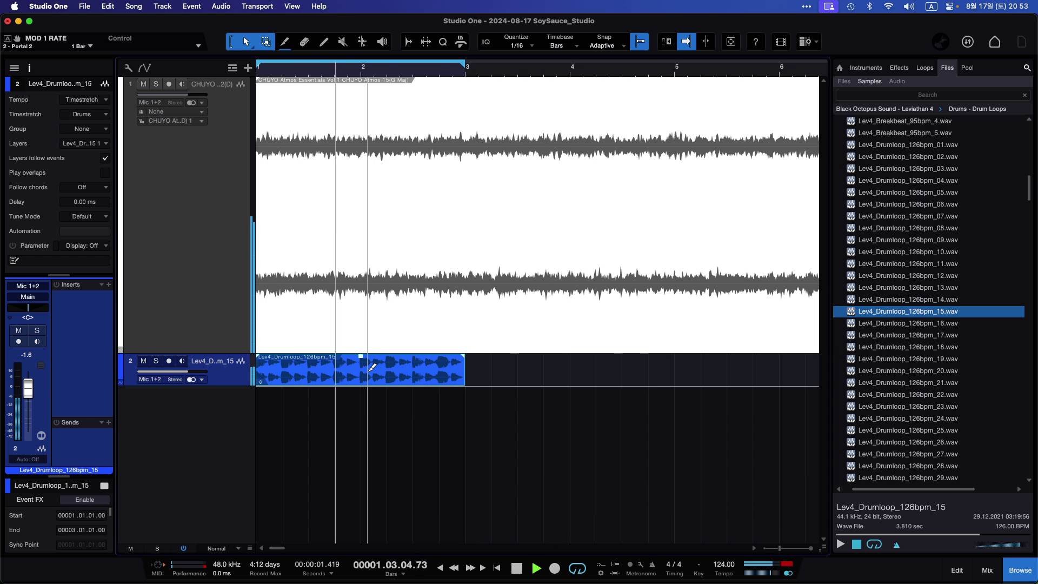
Duplicate the drum loop four times up to bar 11 and time-stretch the CHUYO Atmos event to end at 11.01.01.00.
key("d")
key("d")
key("w")
key("d")
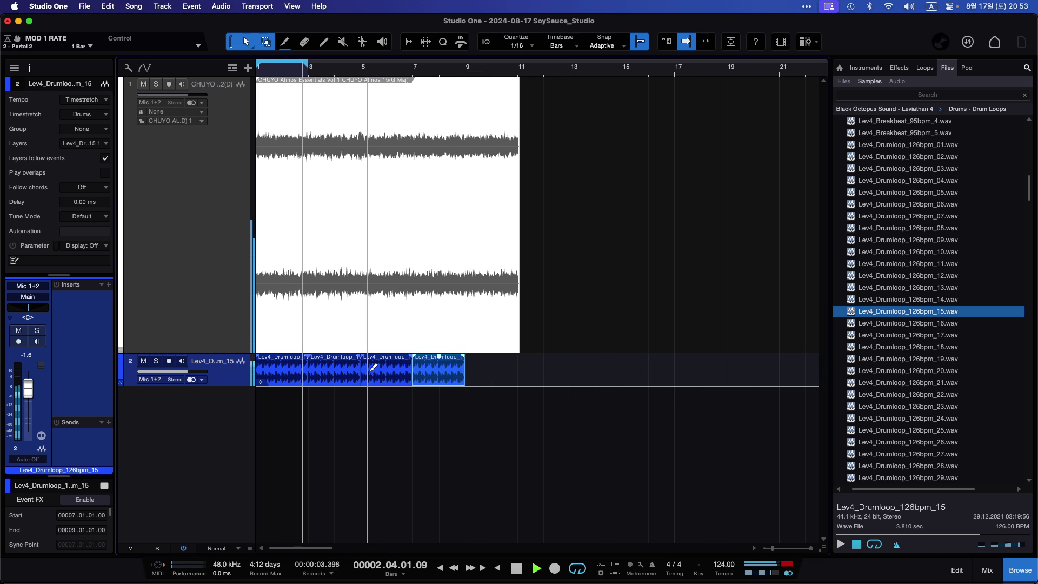
key("d")
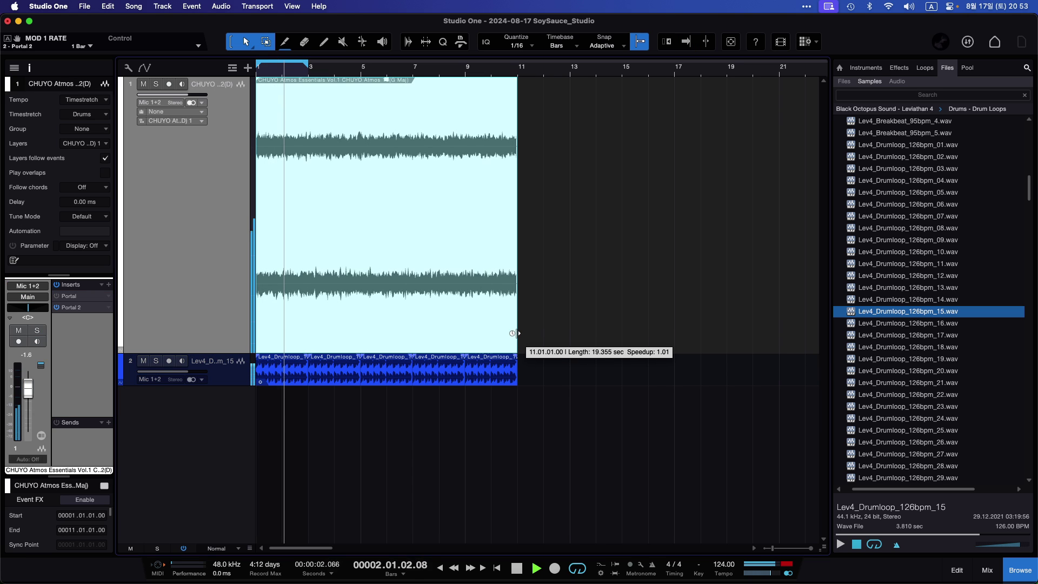
left_click_drag(523, 331, 517, 336)
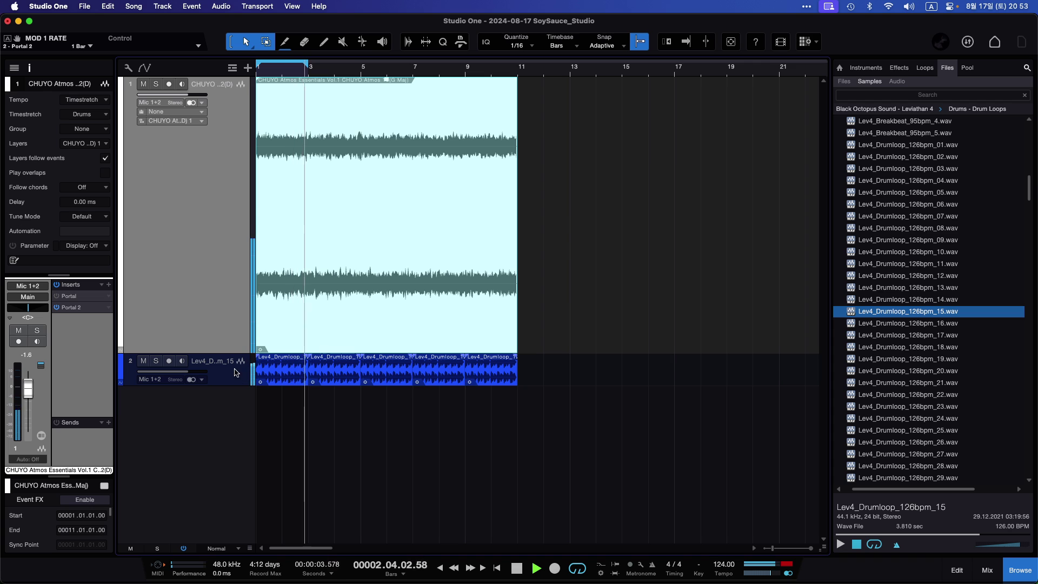
Lower the drum loop track's volume to -8.9 dB and turn off loop playback.
left_click(387, 372)
scroll(228, 372, "down", 3)
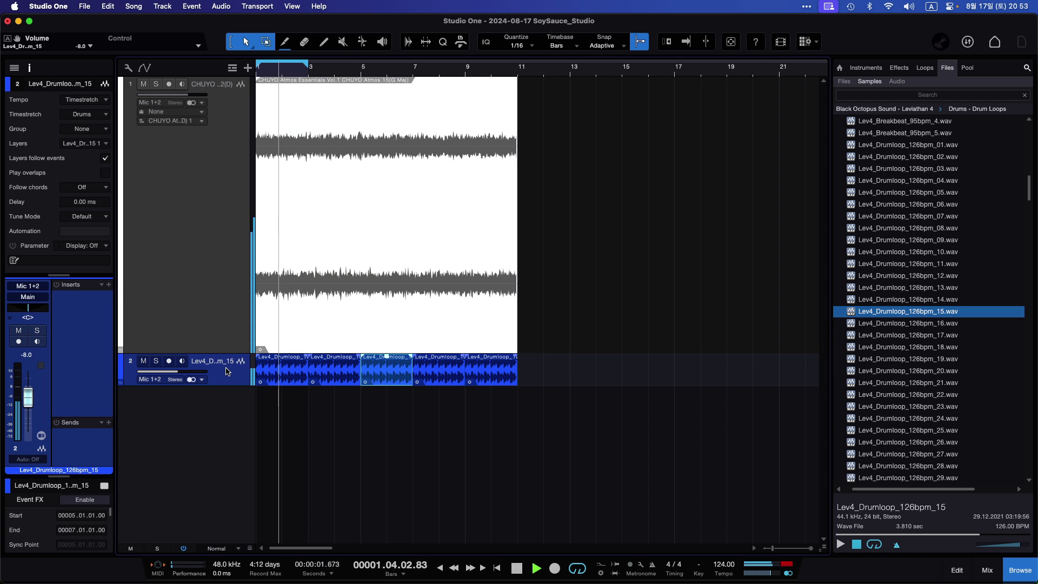
scroll(227, 372, "up", 2)
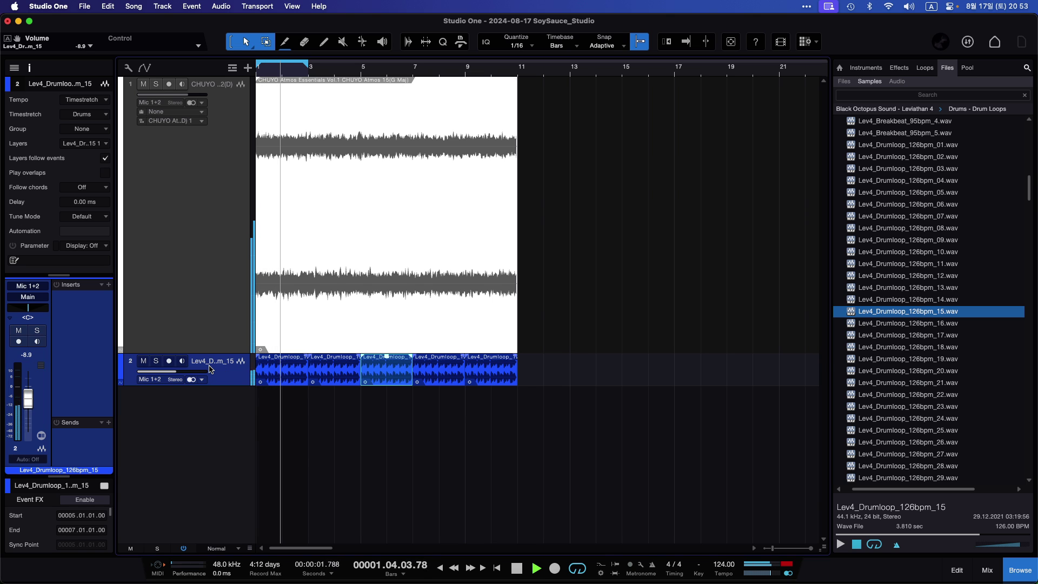
key("slash")
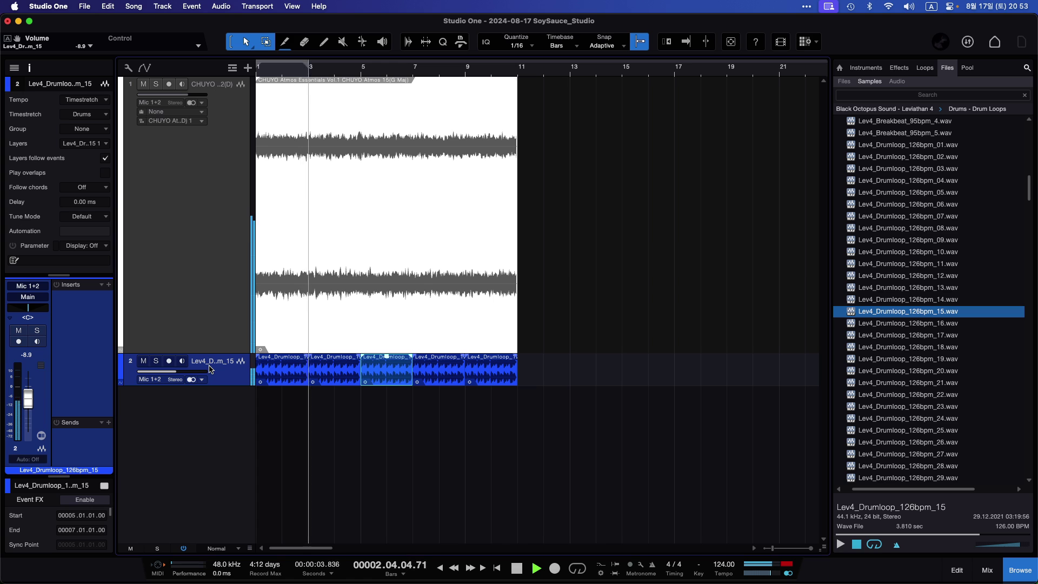
Open the Portal 2 insert on the CHUYO Atmos track and show its grain controls.
left_click(220, 243)
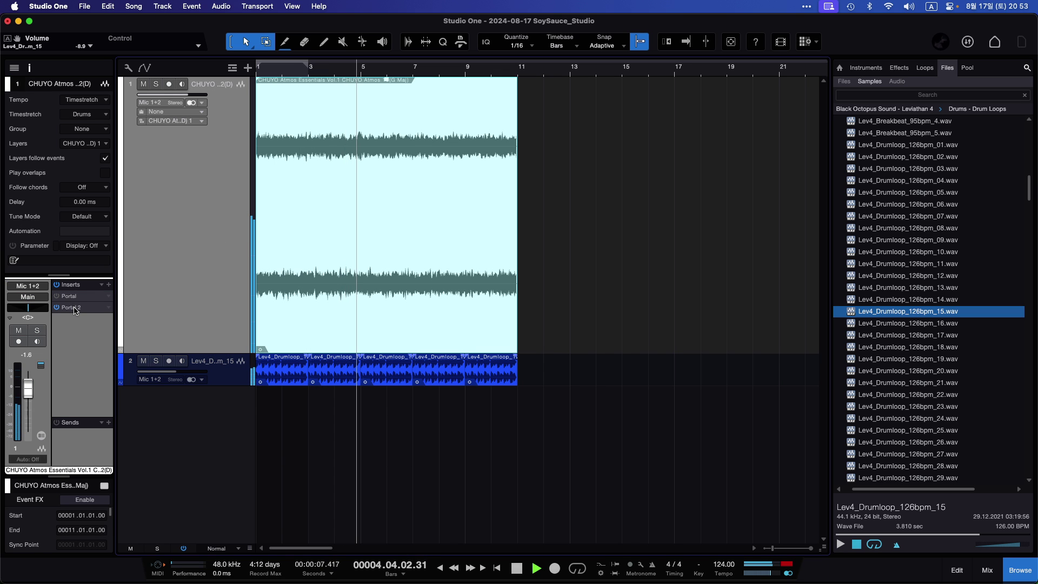
key("F11")
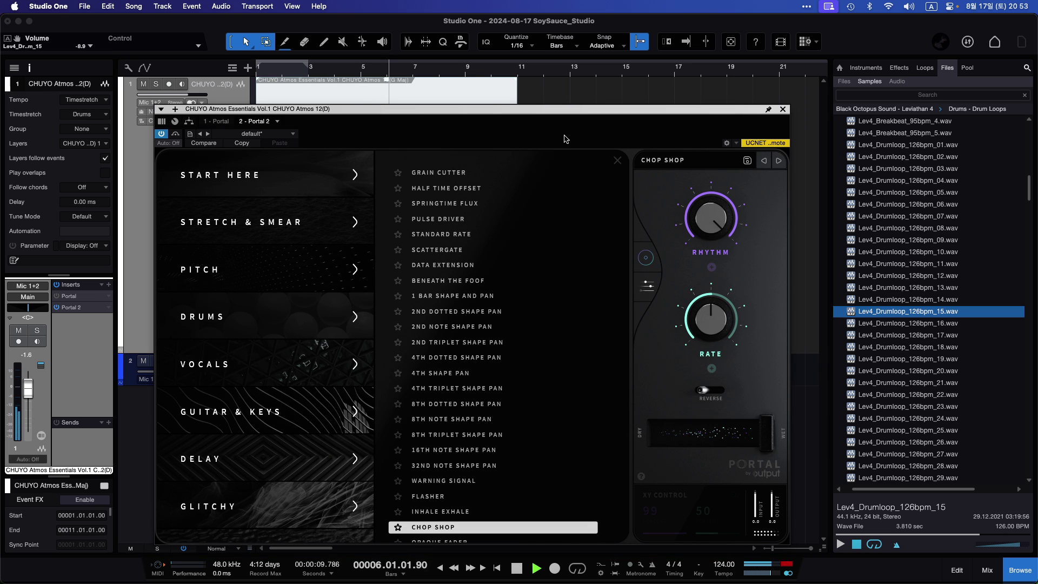
left_click_drag(575, 113, 580, 96)
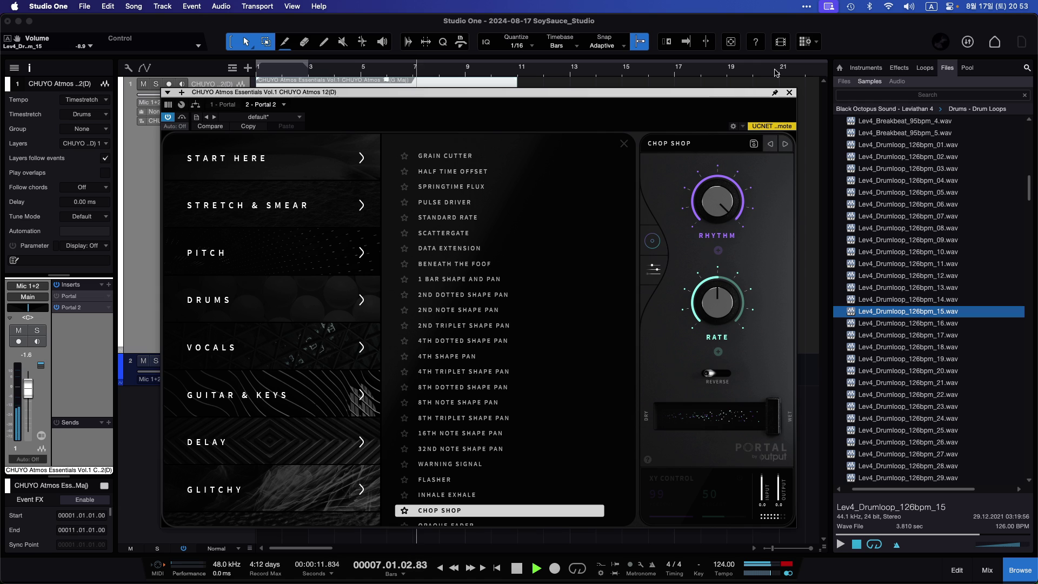
left_click(790, 93)
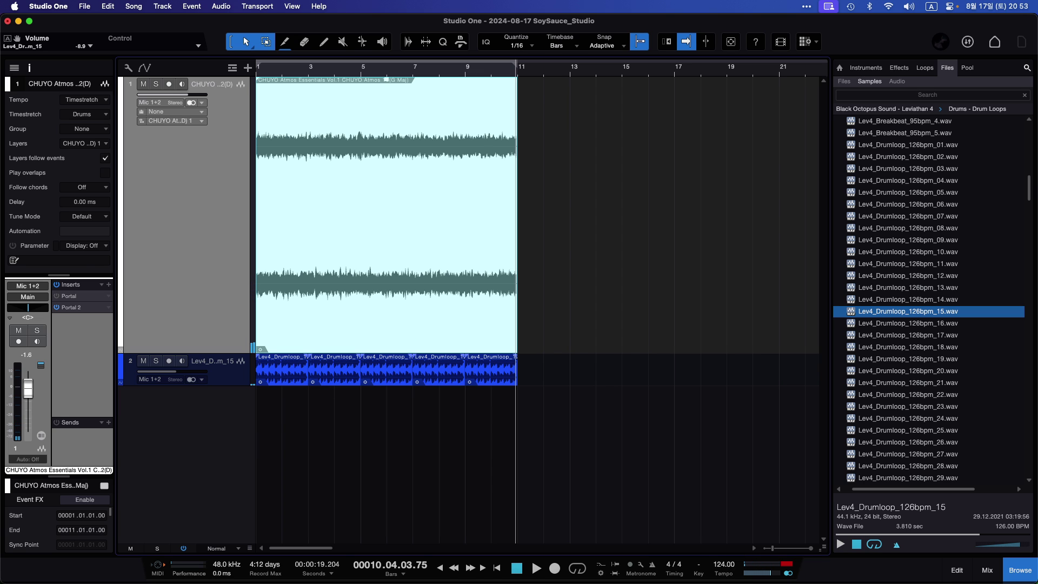
left_click(70, 309)
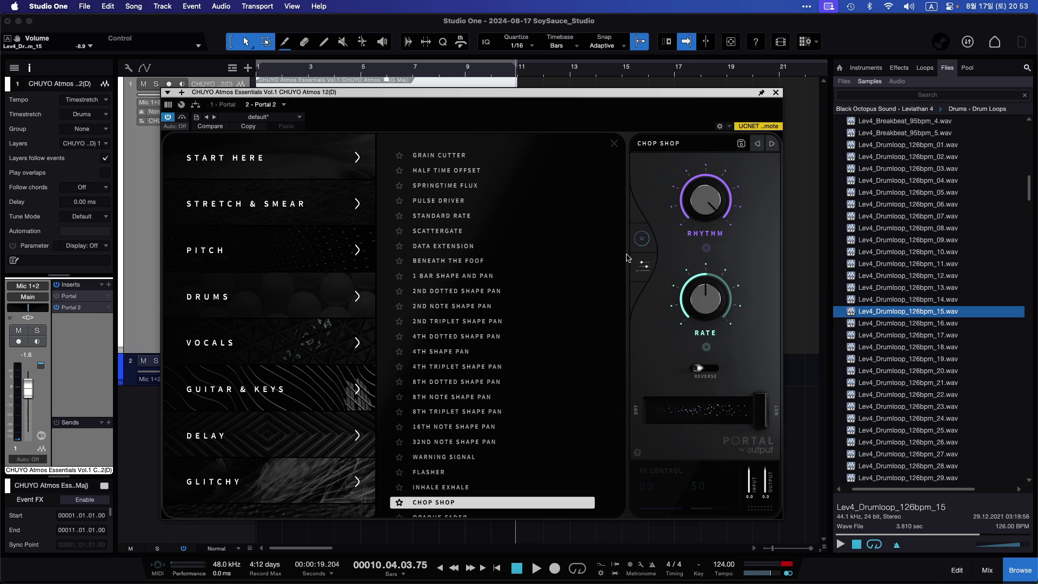
left_click(647, 269)
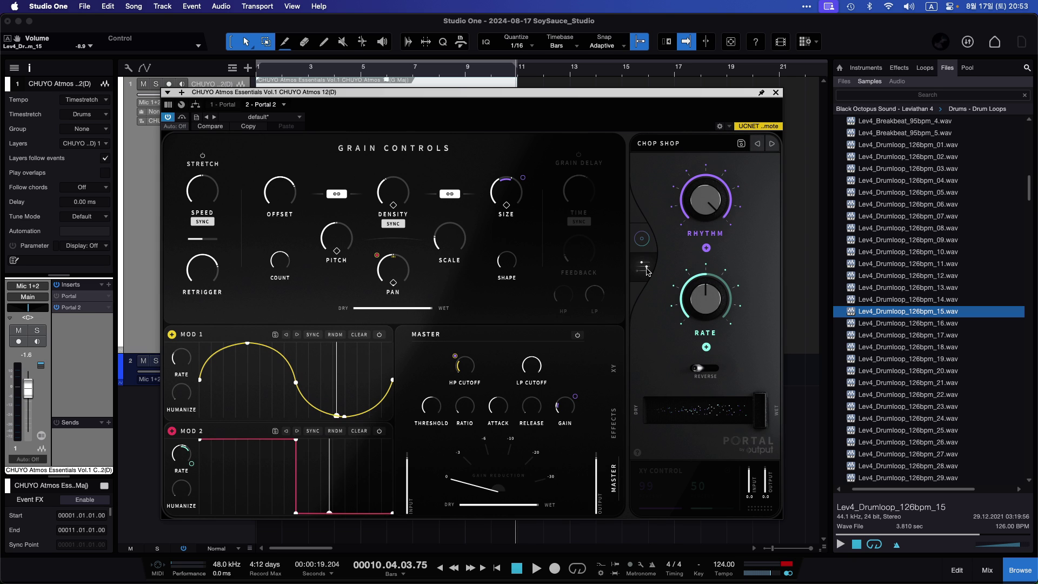
Show Portal's XY view and sweep its point during playback from high rate across to the 0 percent rate edge at mid rhythm.
left_click(638, 236)
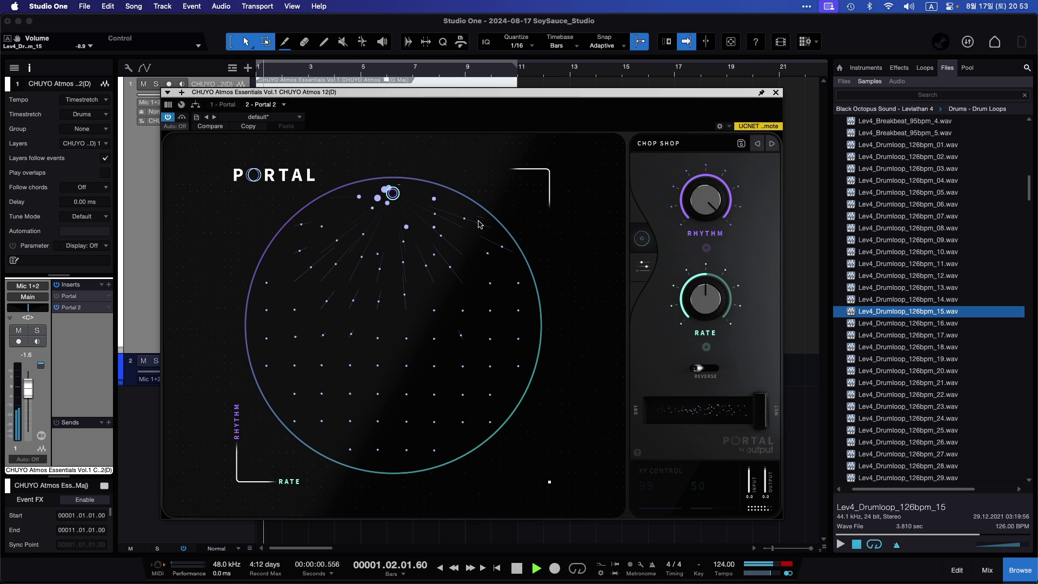
left_click_drag(393, 193, 475, 323)
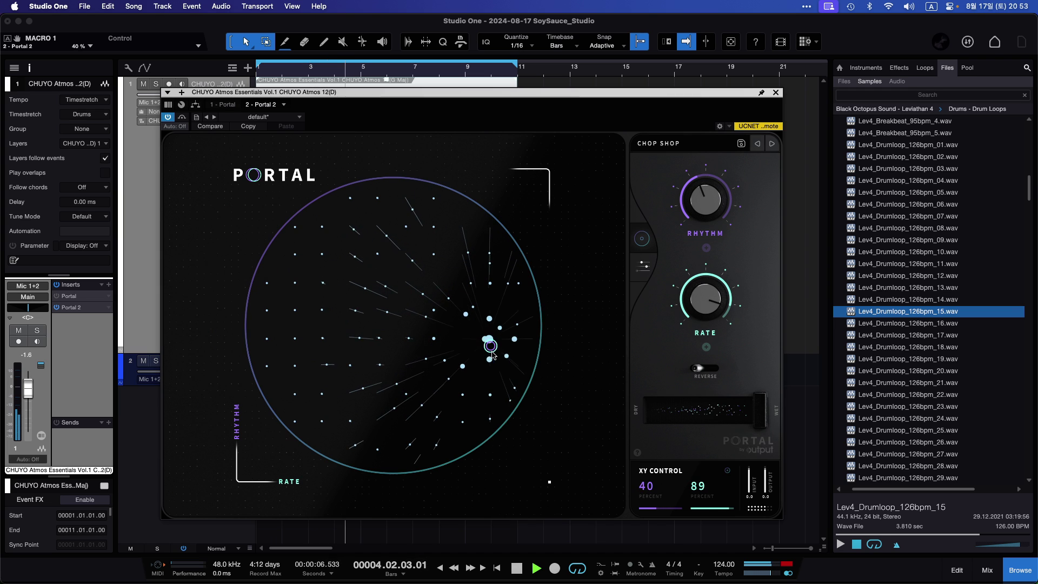
left_click_drag(369, 341, 252, 323)
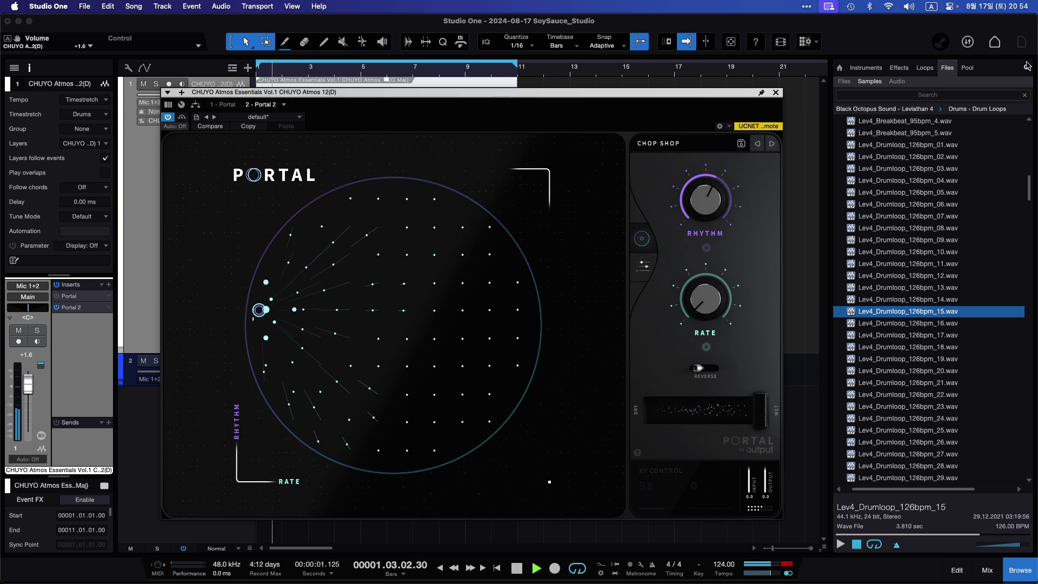
Collapse the Drum Loops folder and audition Lev4_Bass_Loop_Amaj_120bpm_PluckPunchy from Leviathan 4's Bass - Loops folder.
scroll(903, 192, "up", 10)
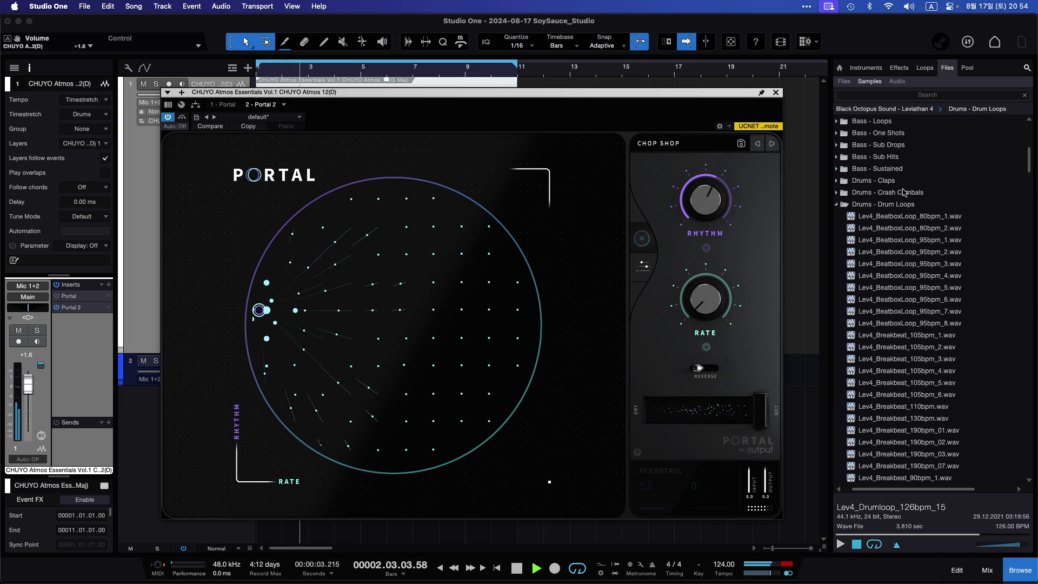
double_click(893, 206)
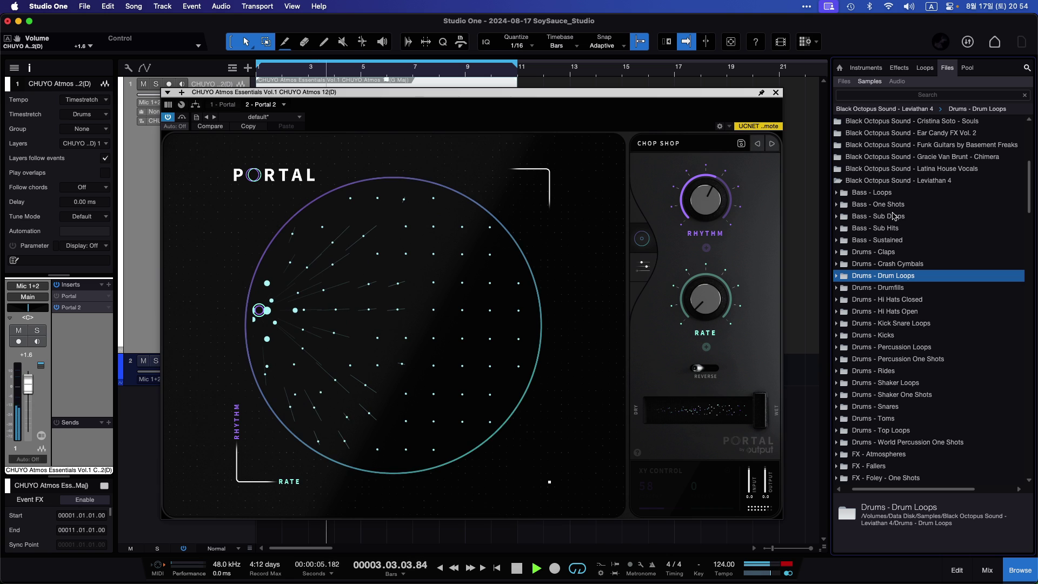
double_click(883, 194)
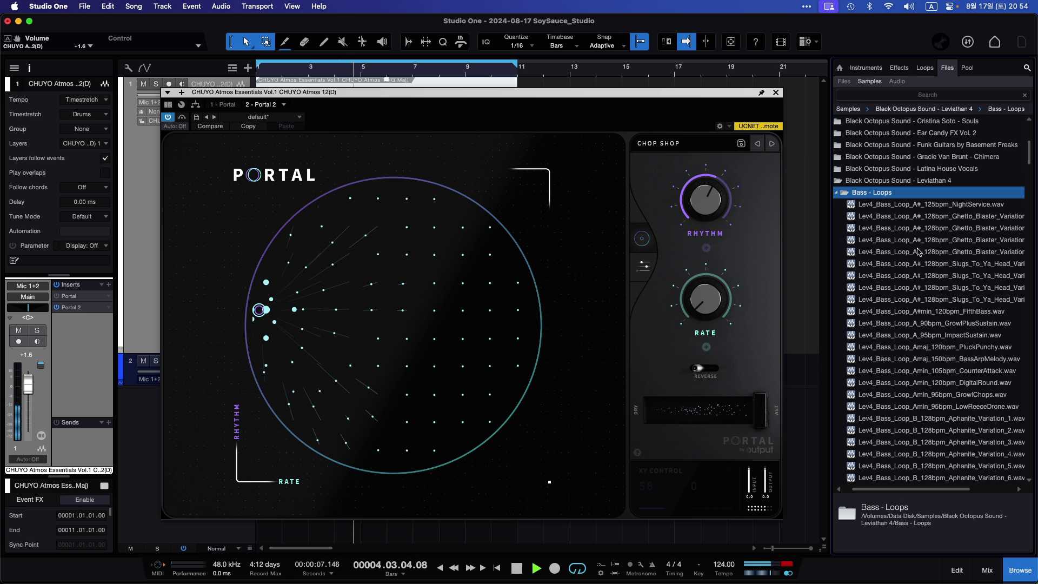
left_click(939, 348)
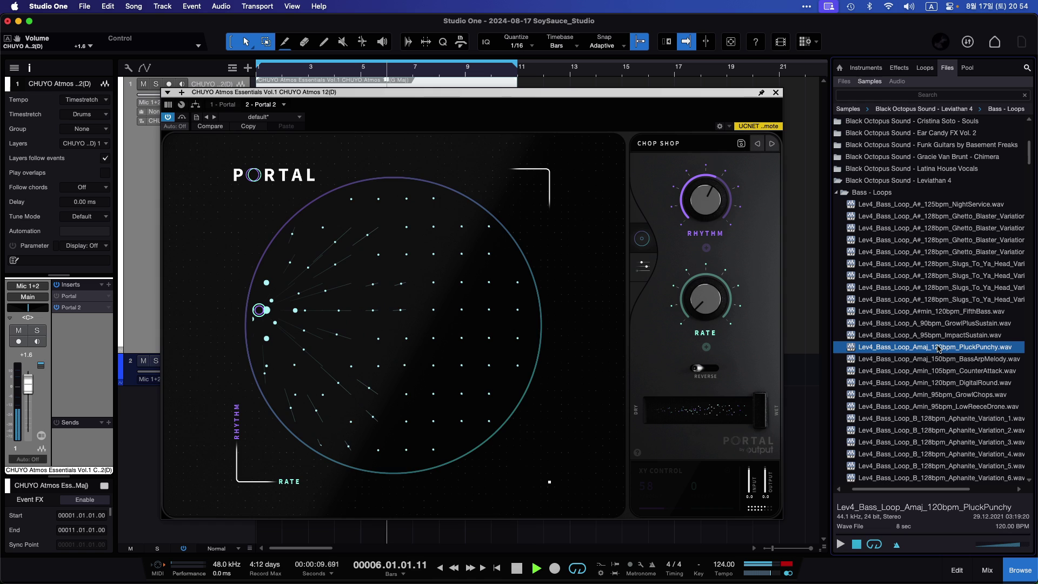
double_click(869, 195)
Hide the file browser, move the Portal 2 window clear of the track headers and the start of the events, and stop playback.
key("F5")
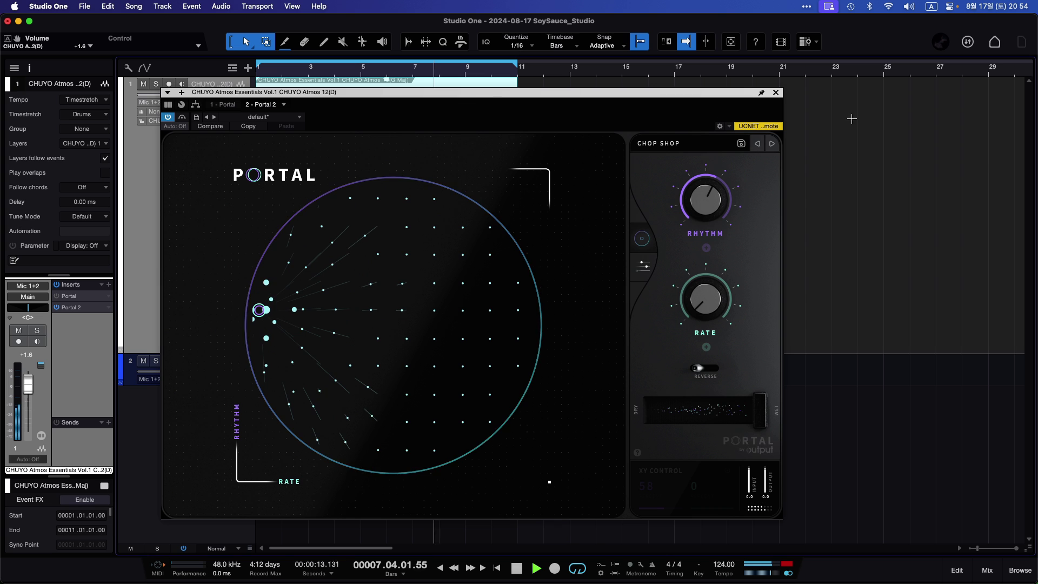
left_click_drag(489, 103, 695, 111)
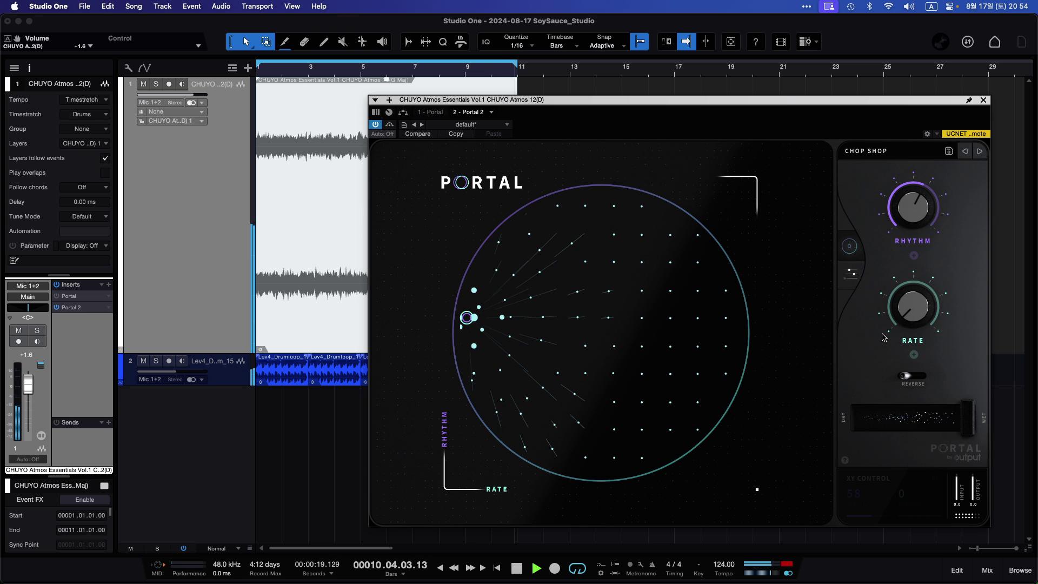
key("space")
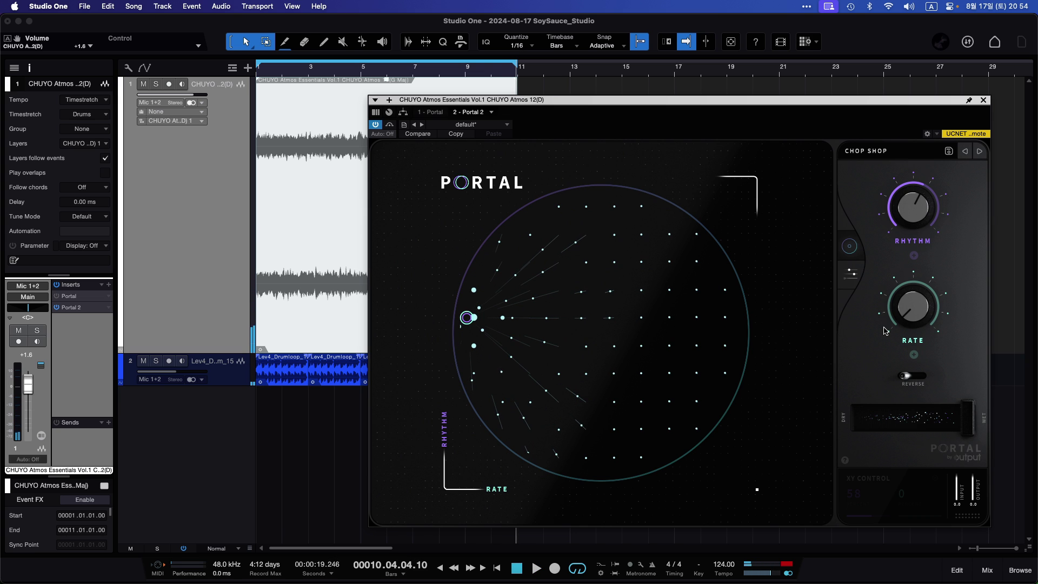